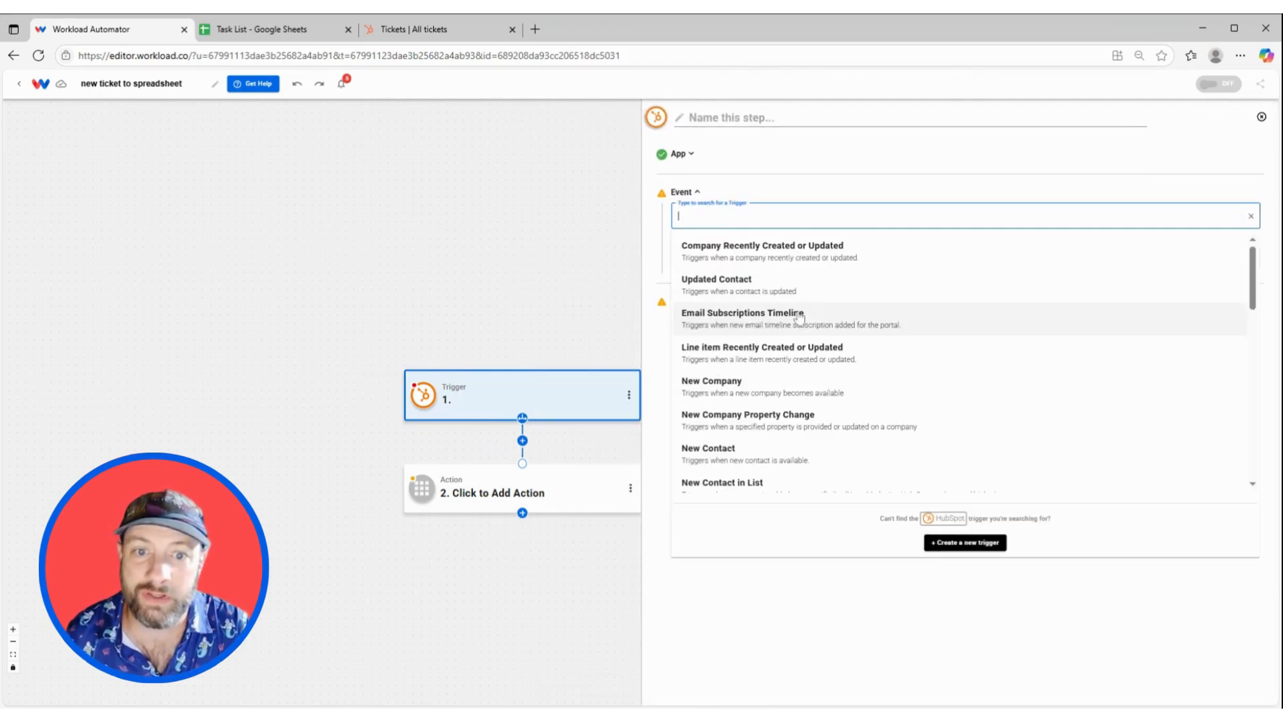
Step: Set the HubSpot trigger event to New Ticket with the already connected account, and test the trigger
scroll(799, 320, down, 4)
scroll(796, 328, down, 5)
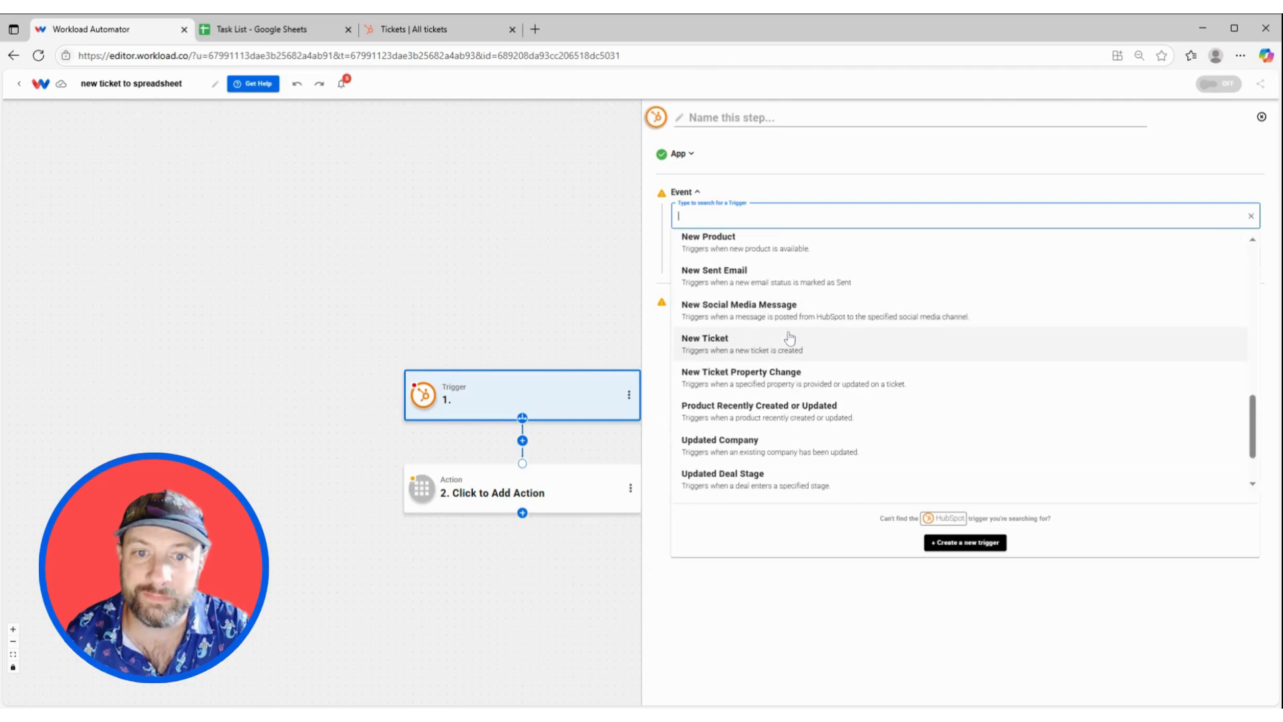
click(754, 348)
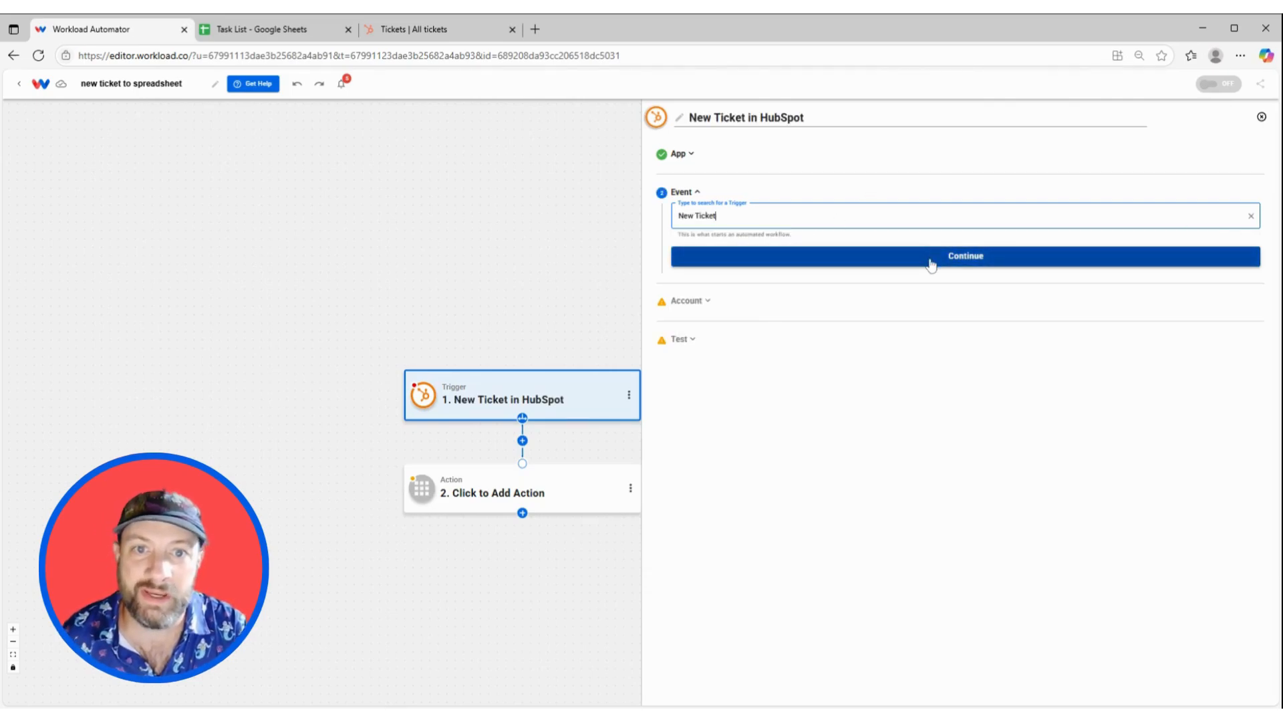
click(931, 265)
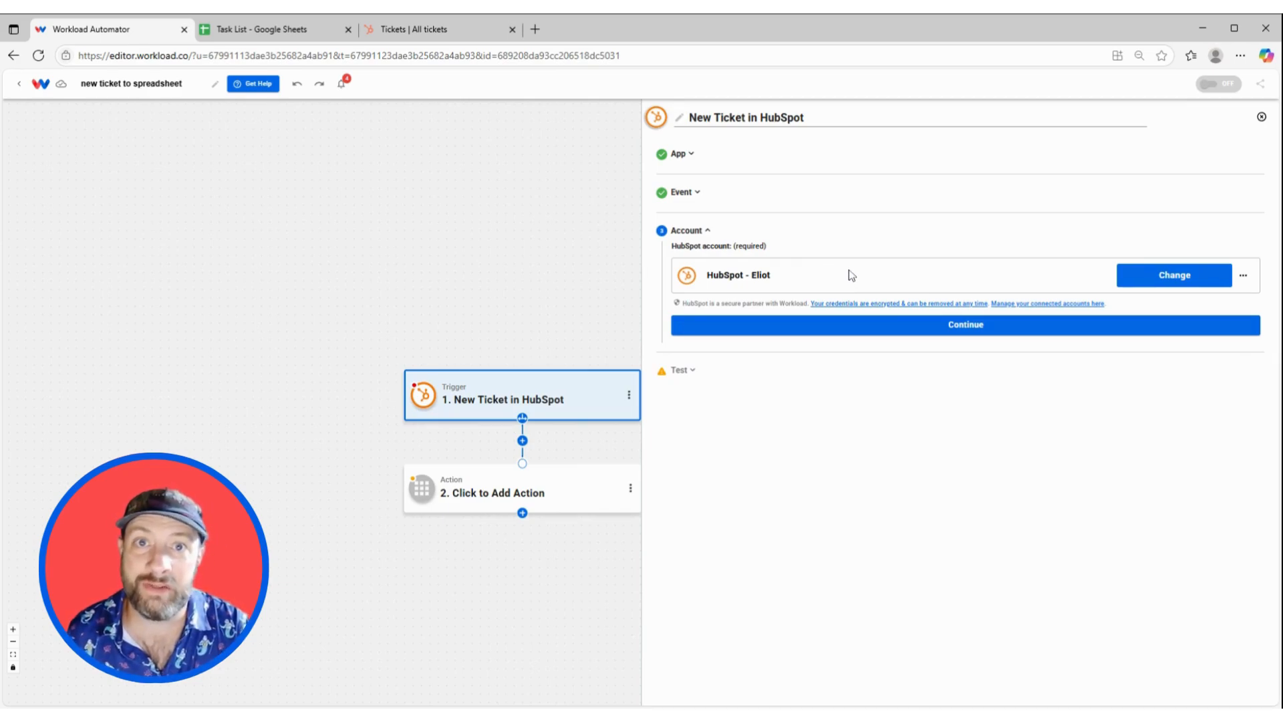
click(922, 325)
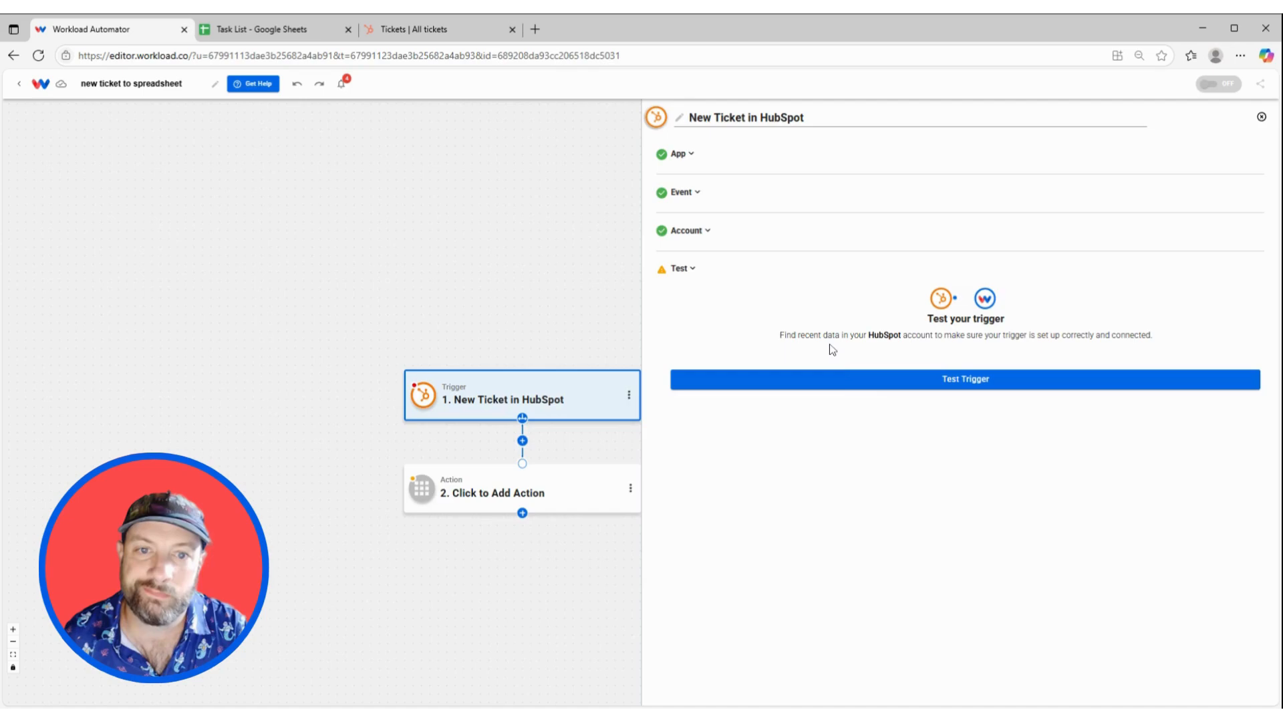
click(885, 390)
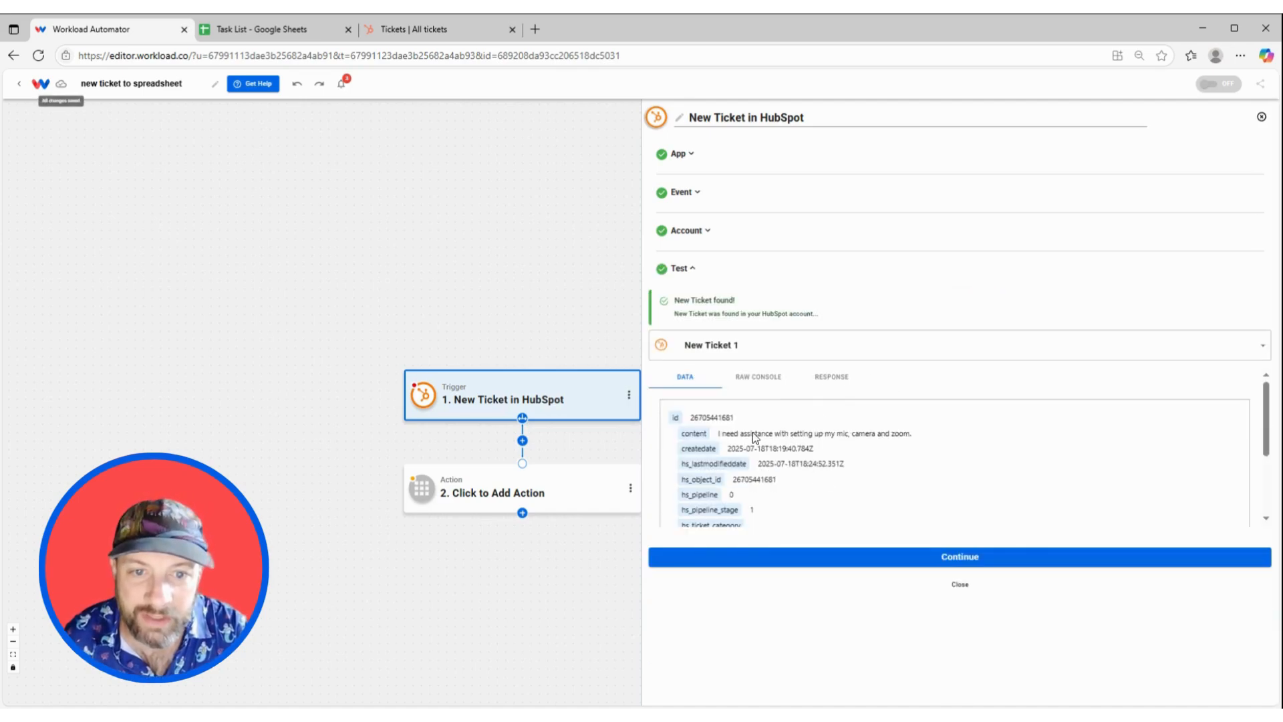
Step: Examine the fields of the ticket found by the trigger test, both as formatted data and as raw console output
scroll(753, 431, down, 3)
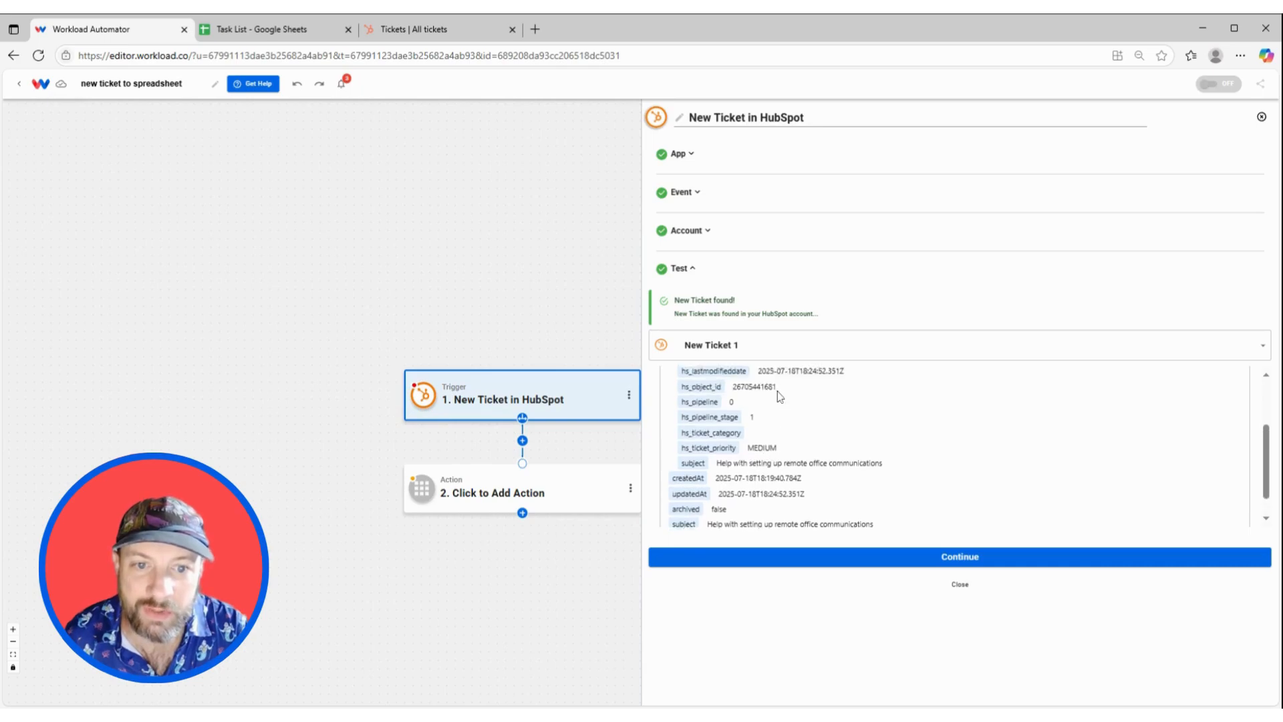
scroll(781, 408, up, 5)
scroll(810, 447, down, 4)
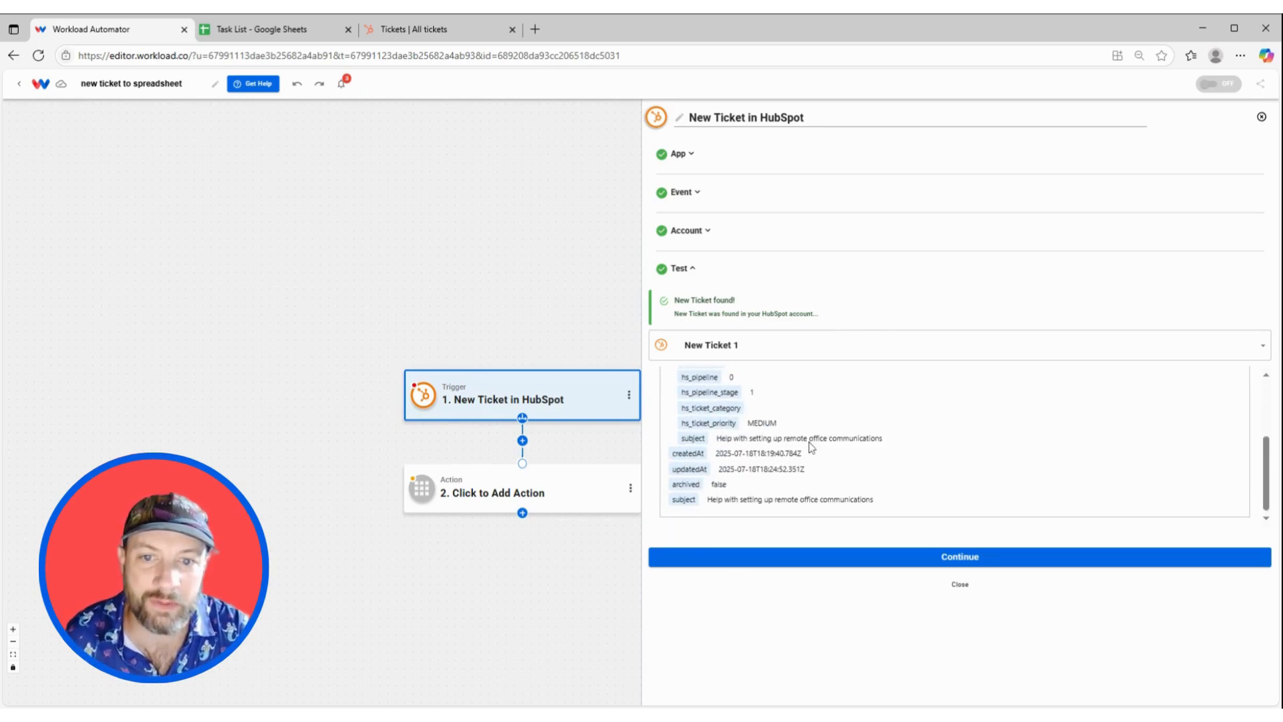
scroll(815, 447, up, 2)
scroll(791, 417, up, 3)
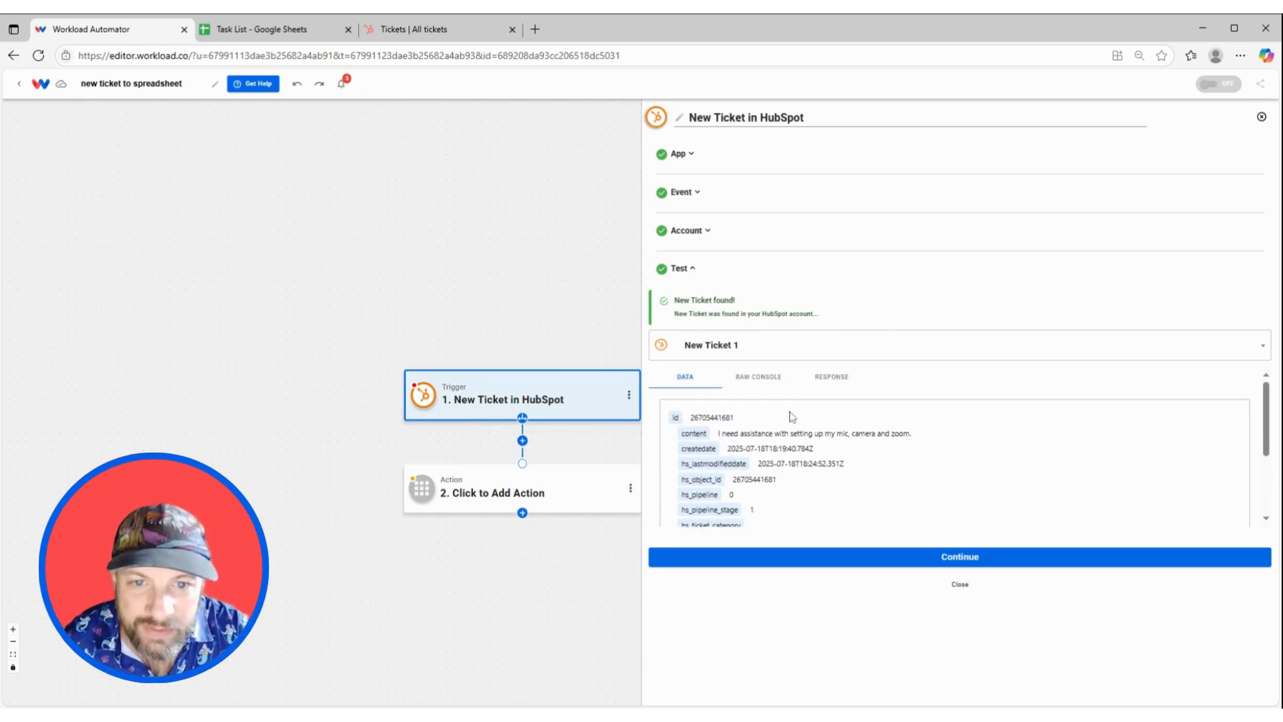
click(760, 377)
scroll(728, 423, down, 4)
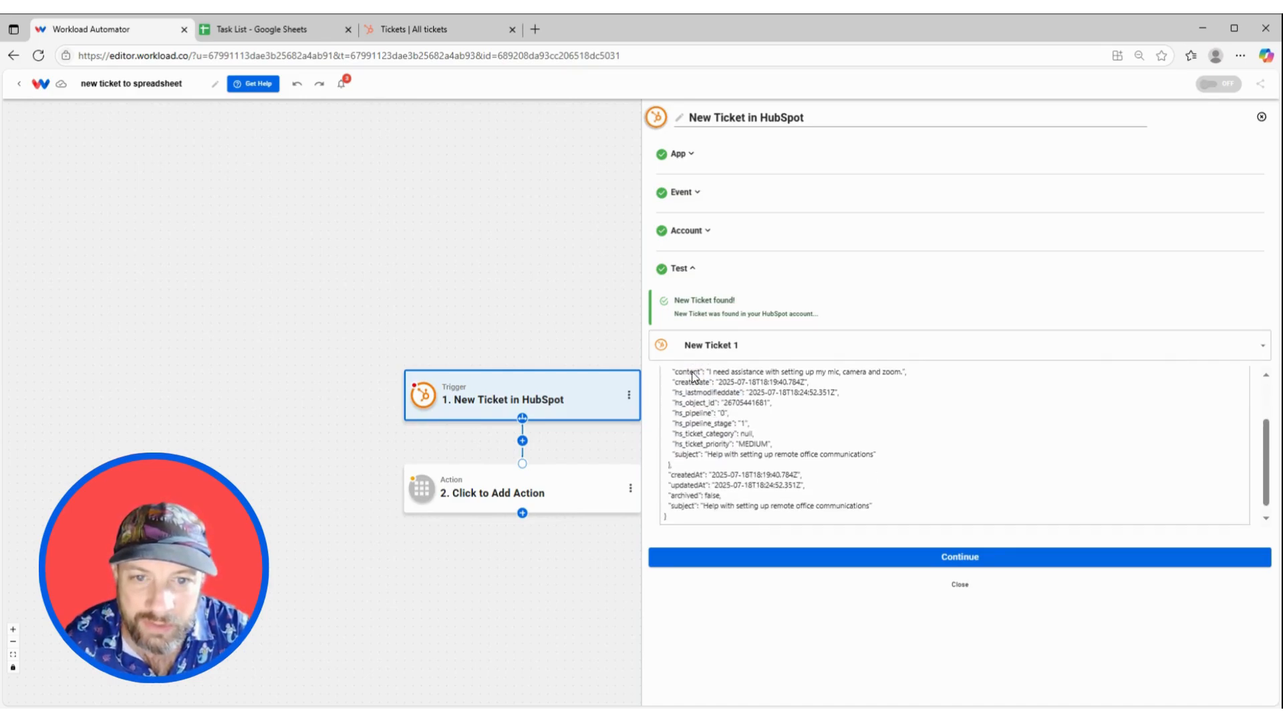
scroll(695, 432, up, 4)
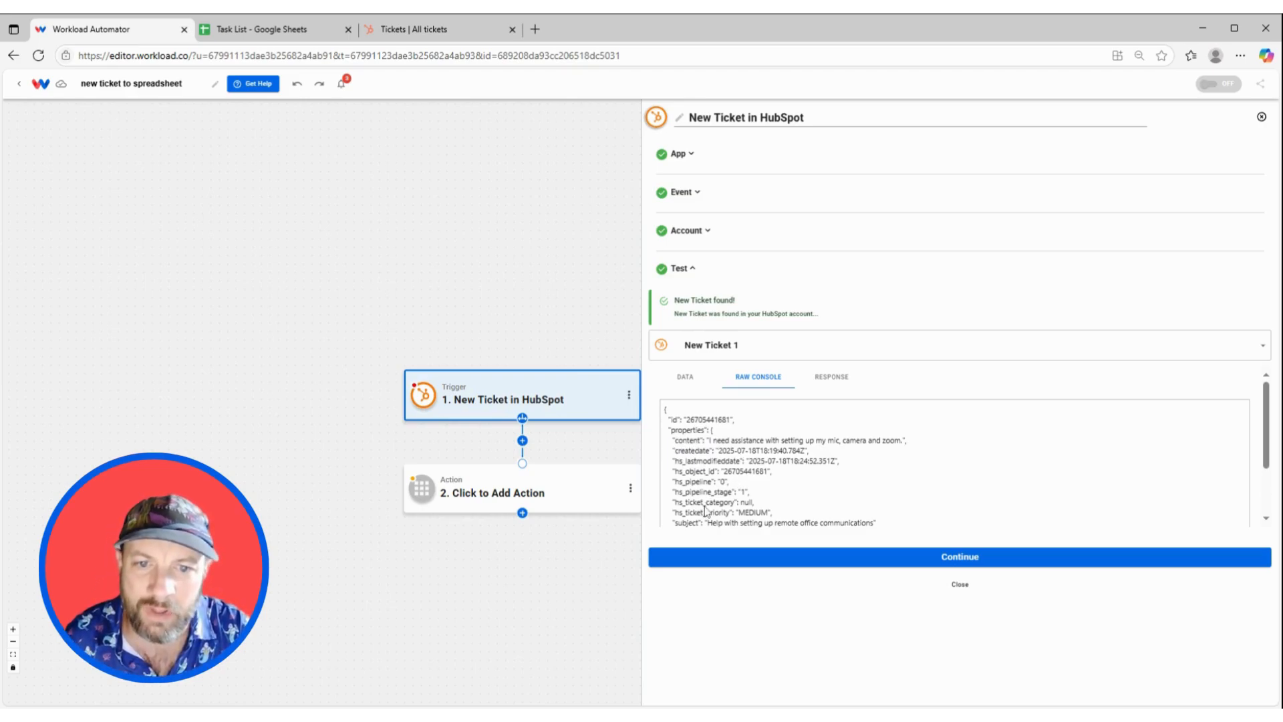
Step: Set up the second workflow step as the AI Wizard by Workload tool with the Prompt Your Data event
click(844, 564)
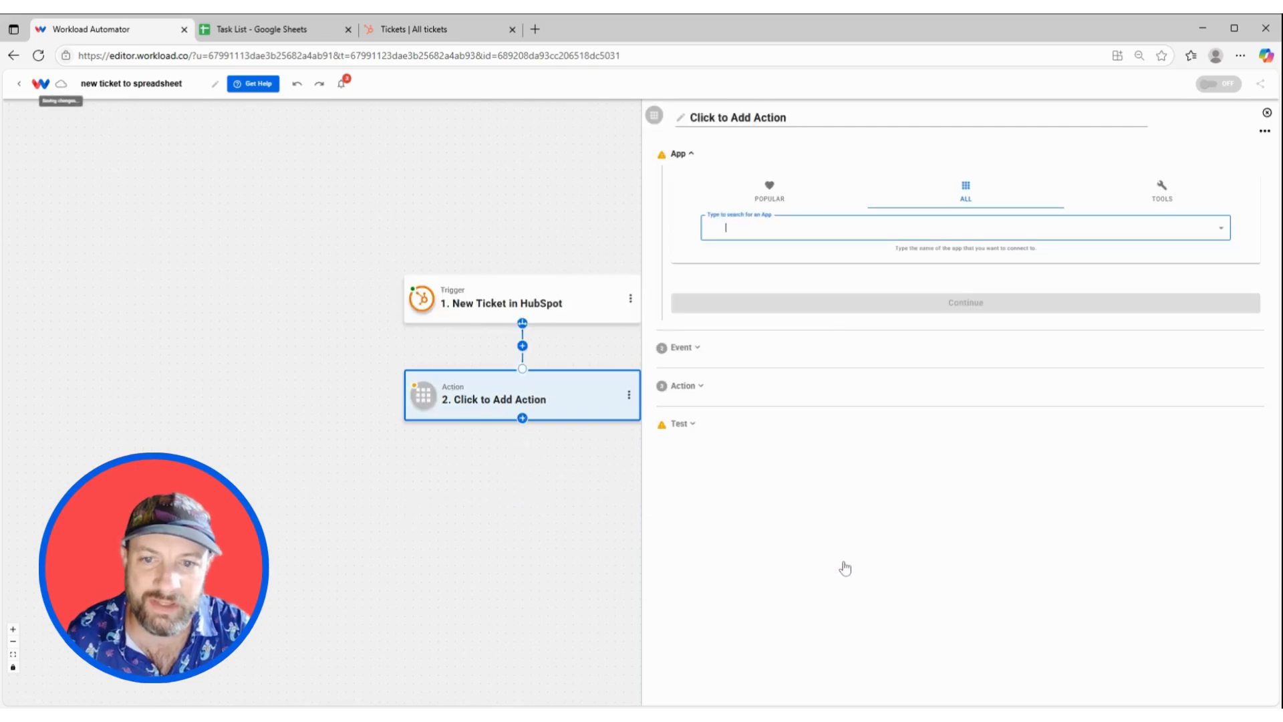
click(1157, 197)
click(739, 227)
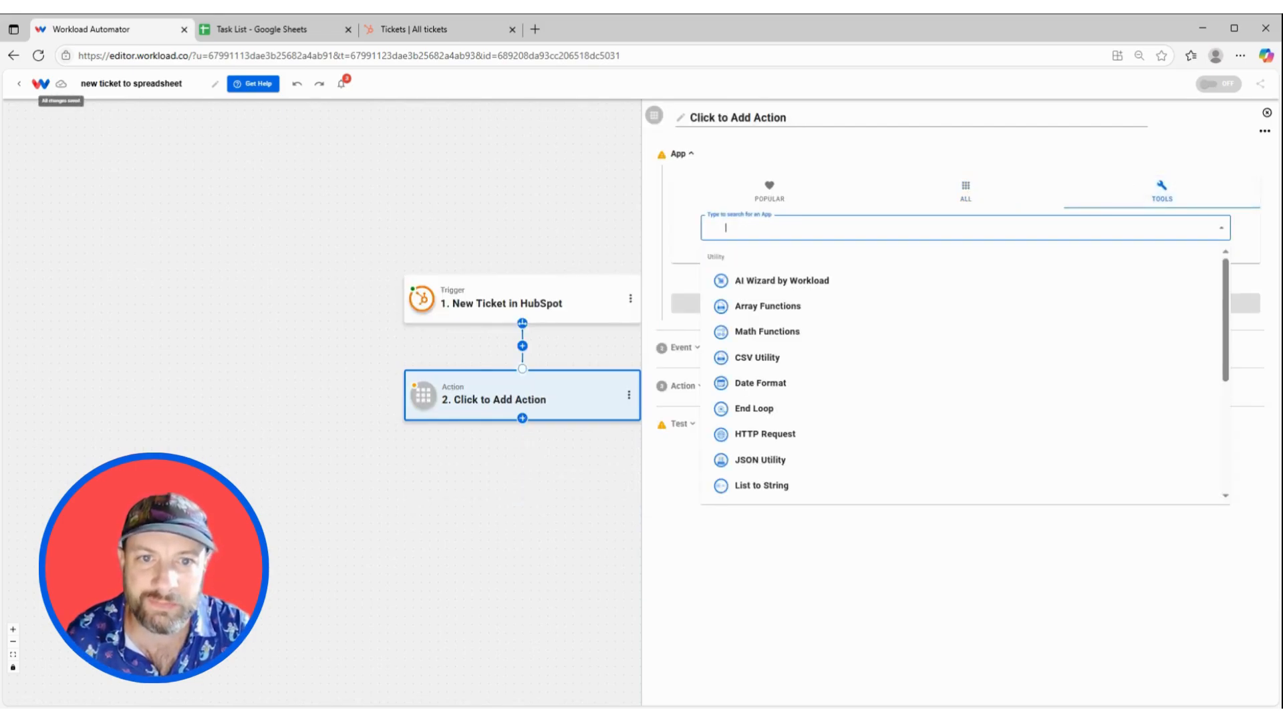
click(755, 283)
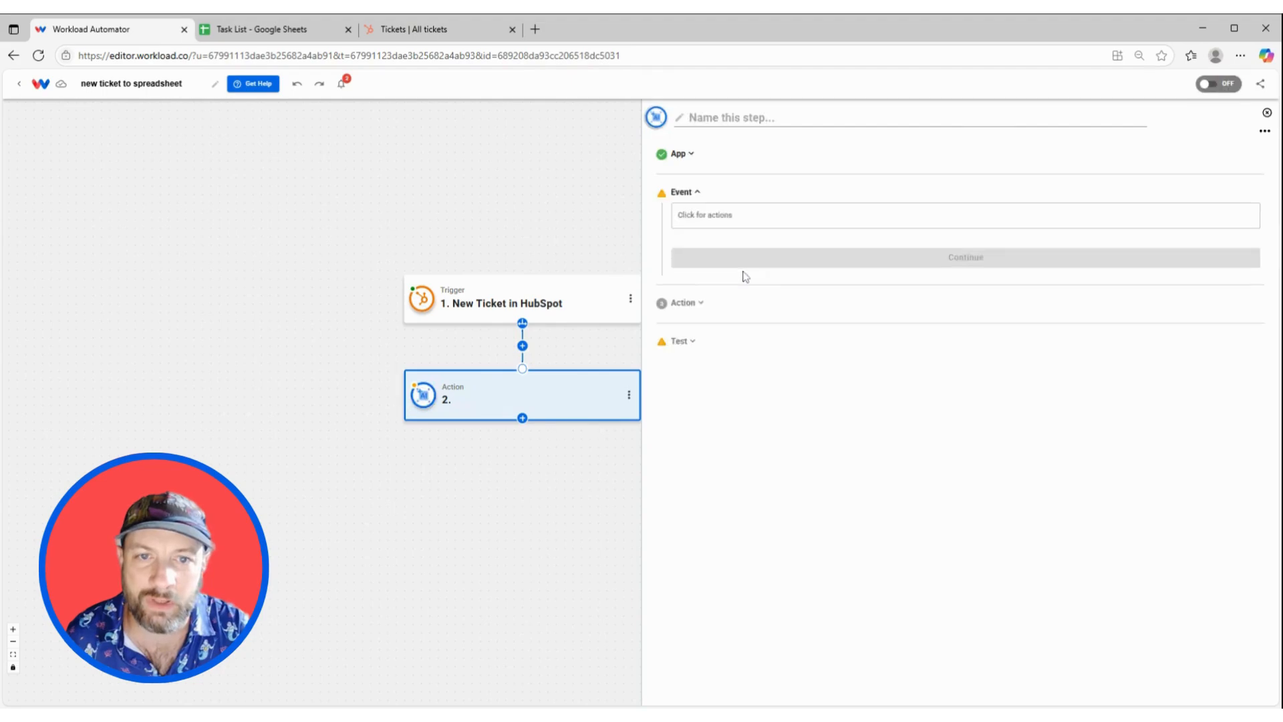
click(734, 272)
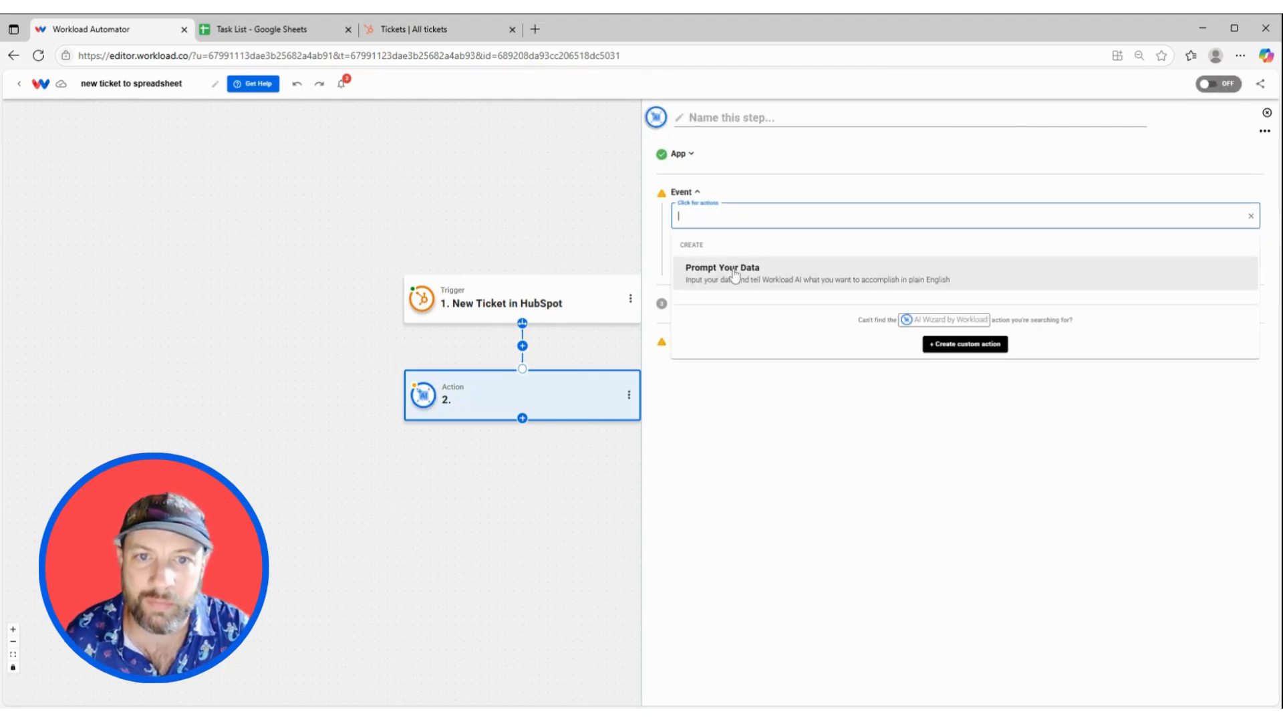
click(736, 270)
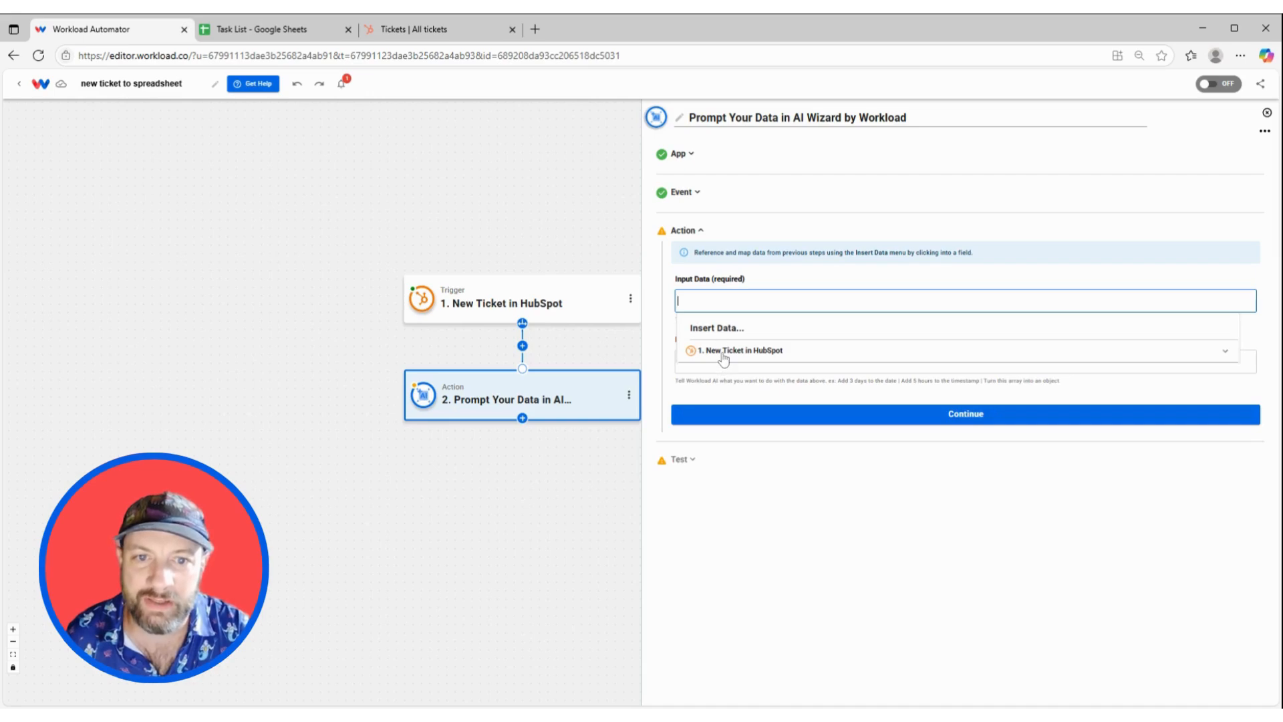
Step: Map the properties object from the New Ticket in HubSpot trigger into the AI action's Input Data
click(723, 358)
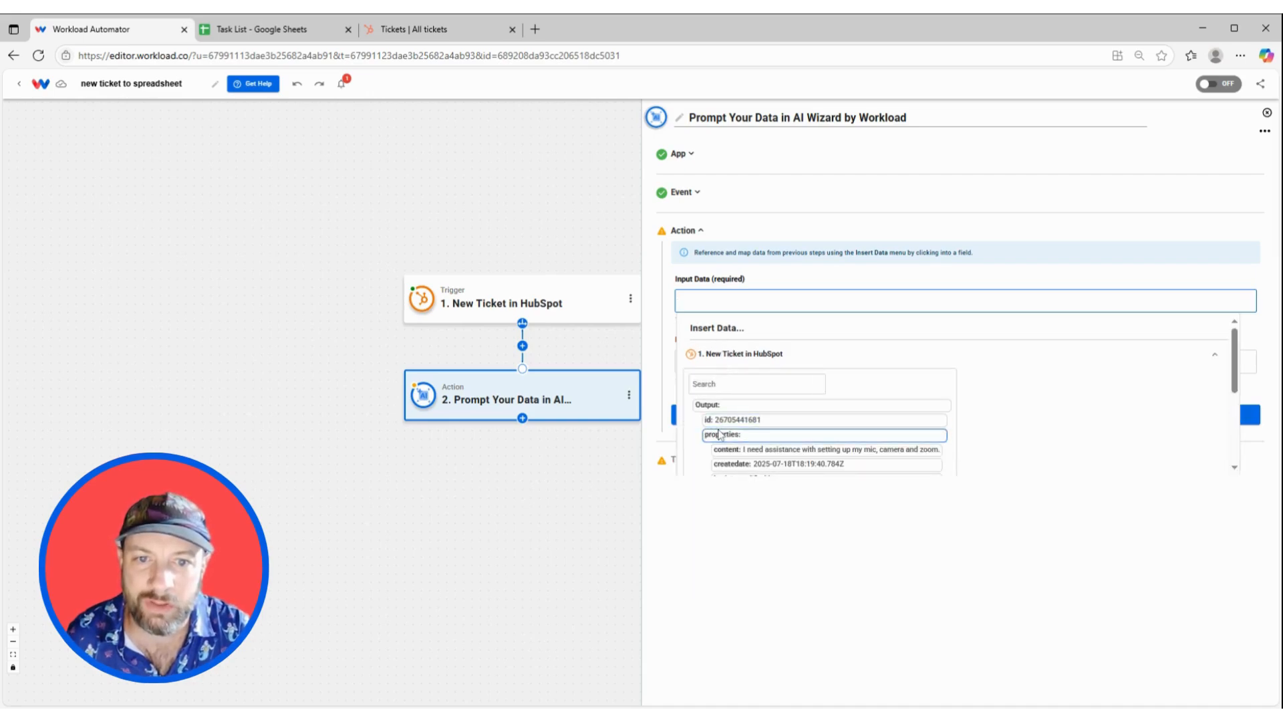
scroll(726, 370, down, 1)
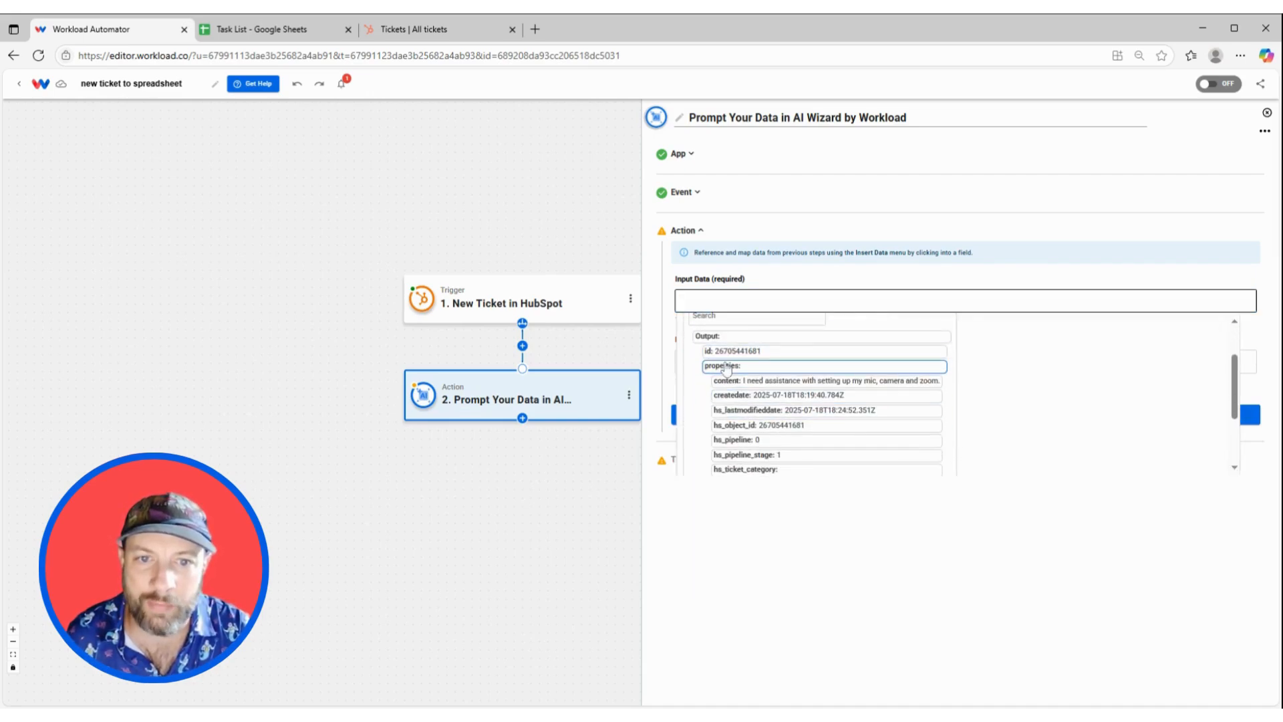
click(726, 366)
Step: Fill the AI action's prompt with the sample instruction "Turn this array into an object", without trailing blank lines
click(665, 363)
click(678, 361)
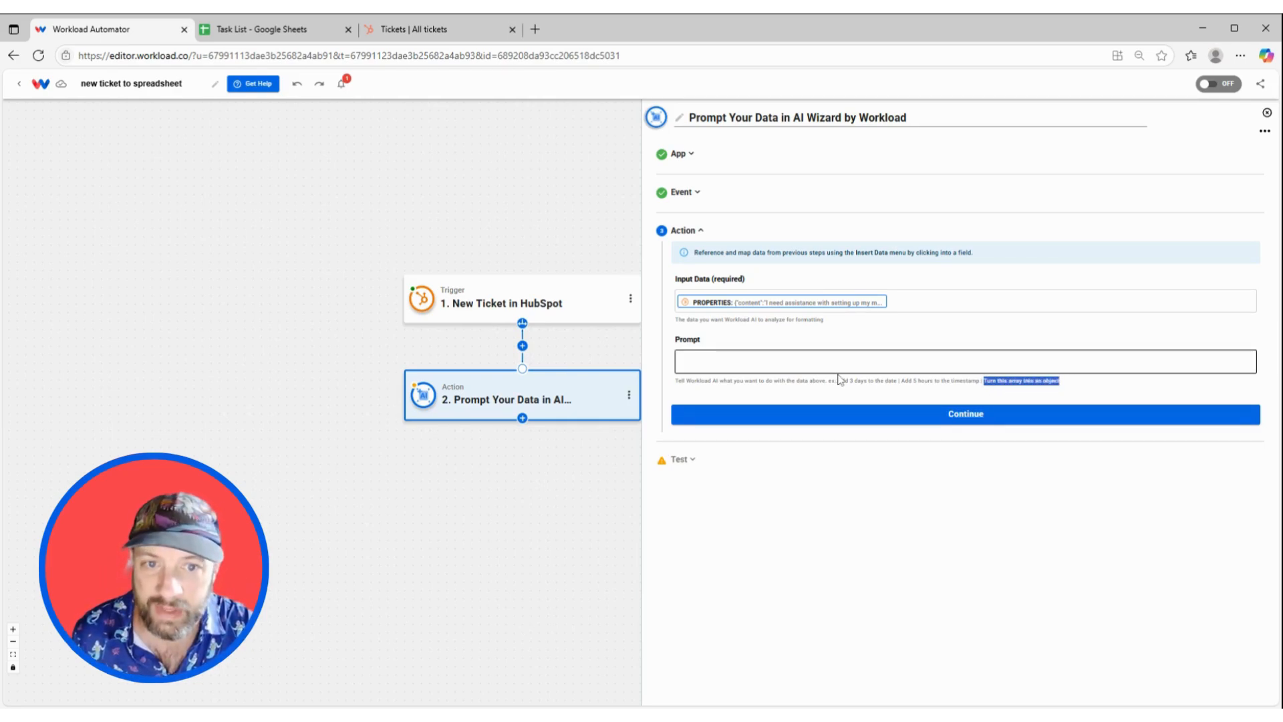
click(1021, 380)
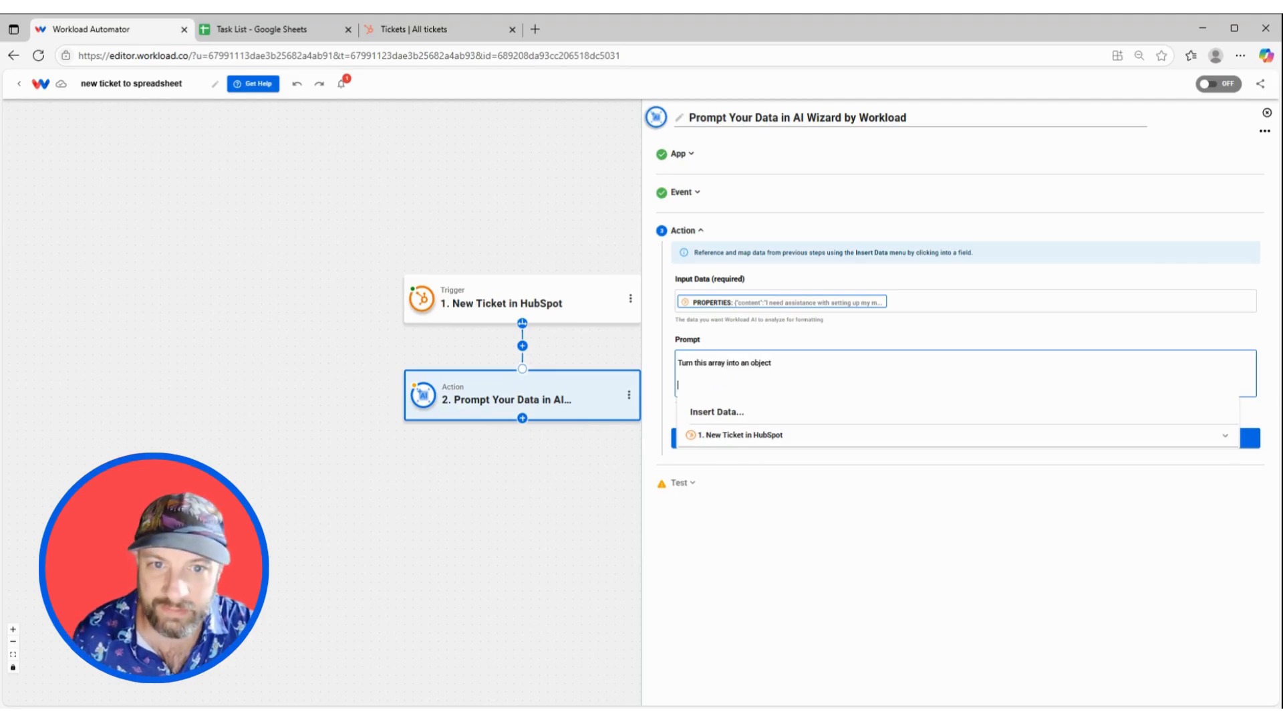
click(863, 330)
click(850, 365)
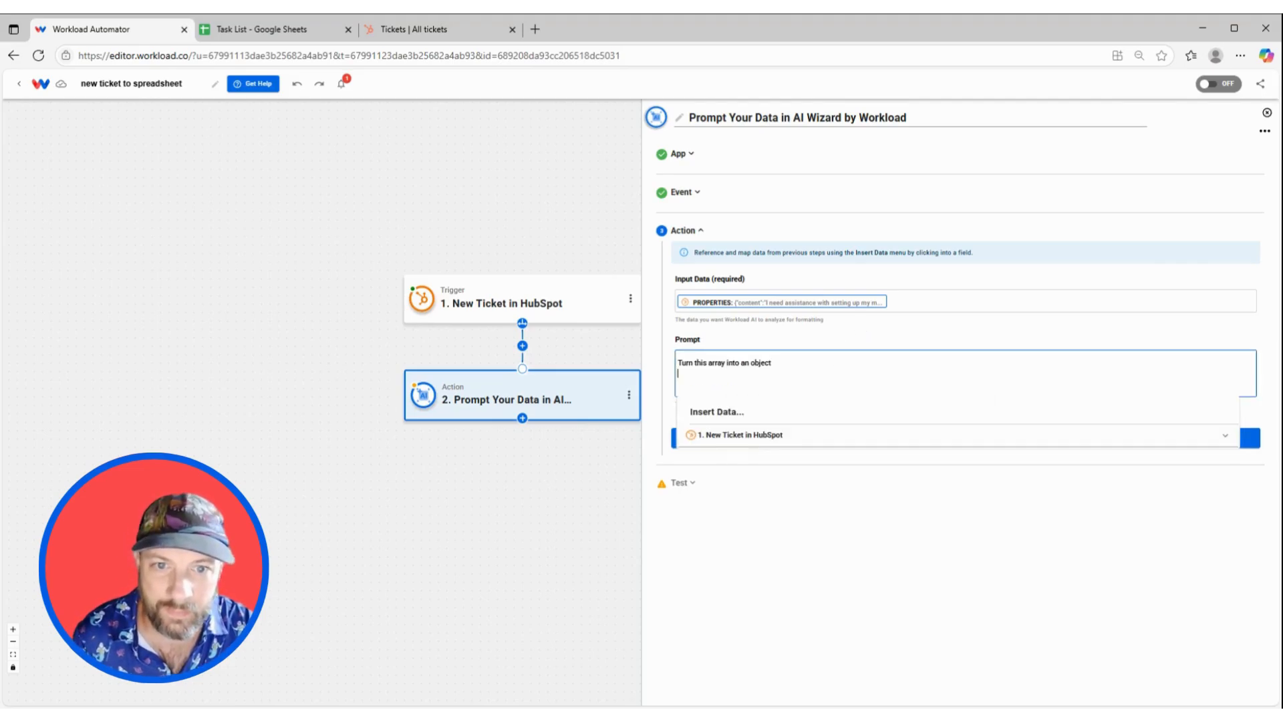
key(BackSpace)
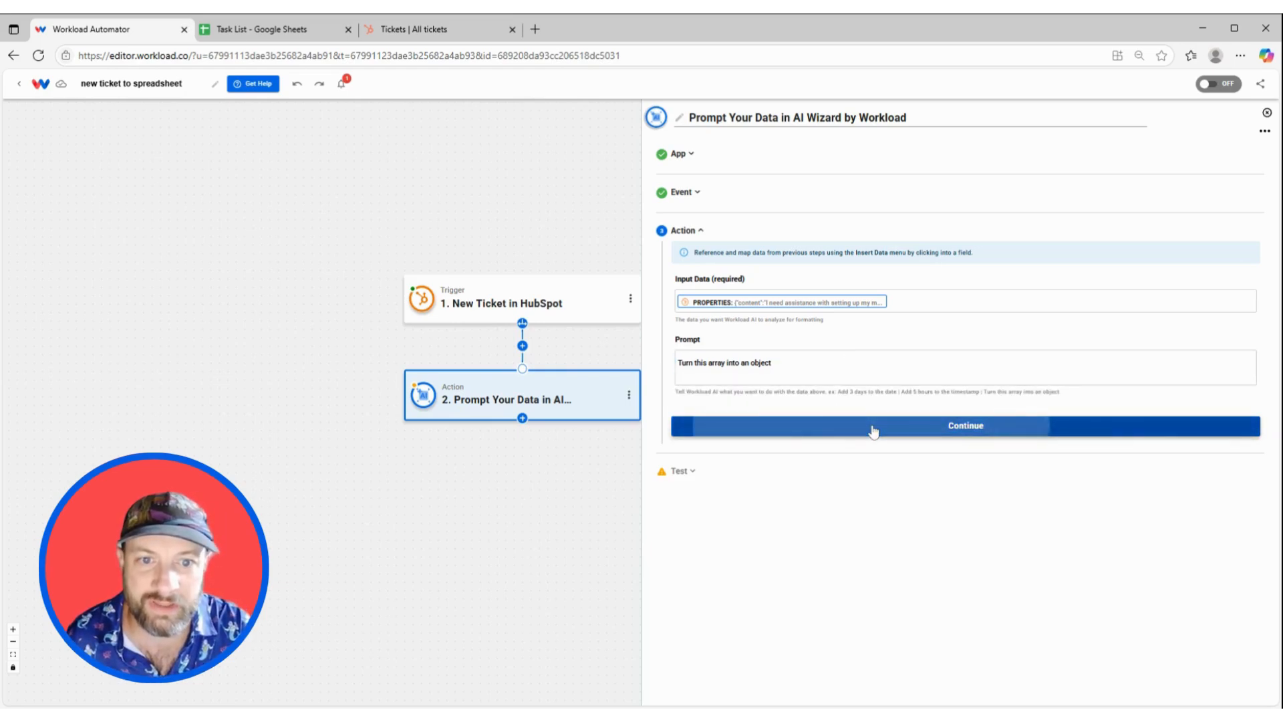
Step: Run the test of the Prompt Your Data action, review the returned ticket fields and finish the action
click(873, 430)
click(777, 444)
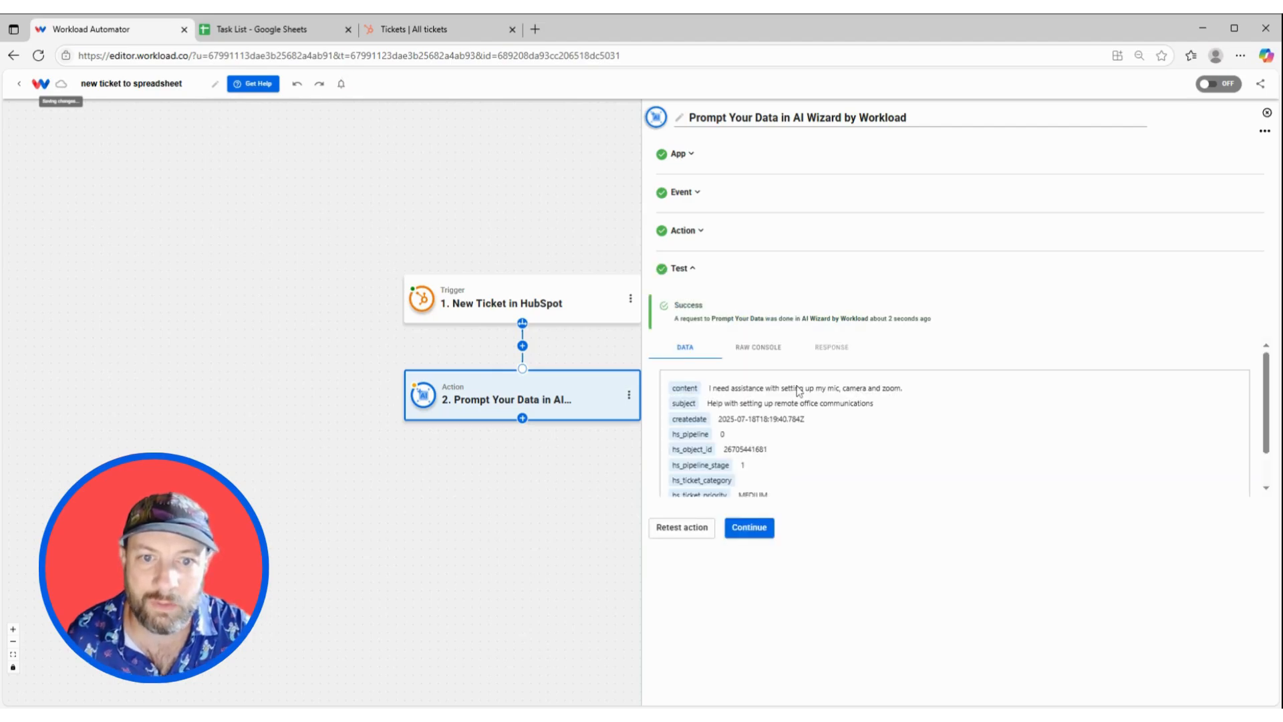
scroll(731, 383, down, 2)
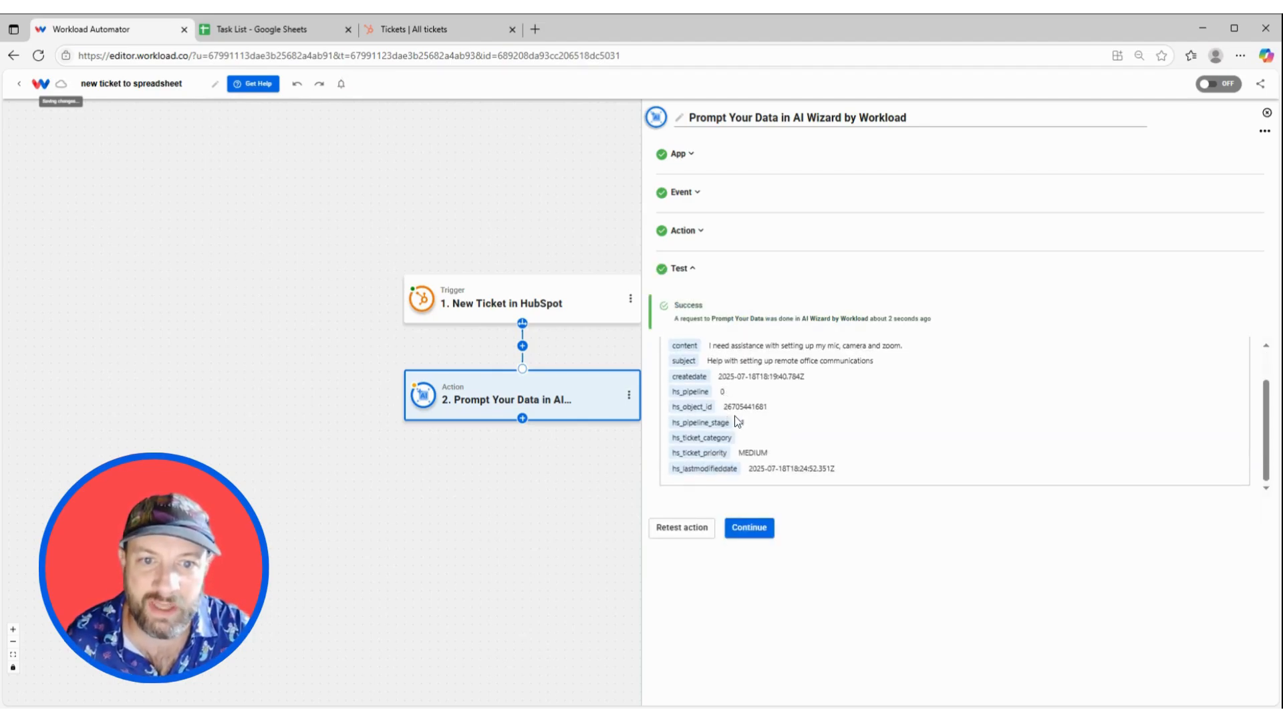
scroll(735, 421, up, 2)
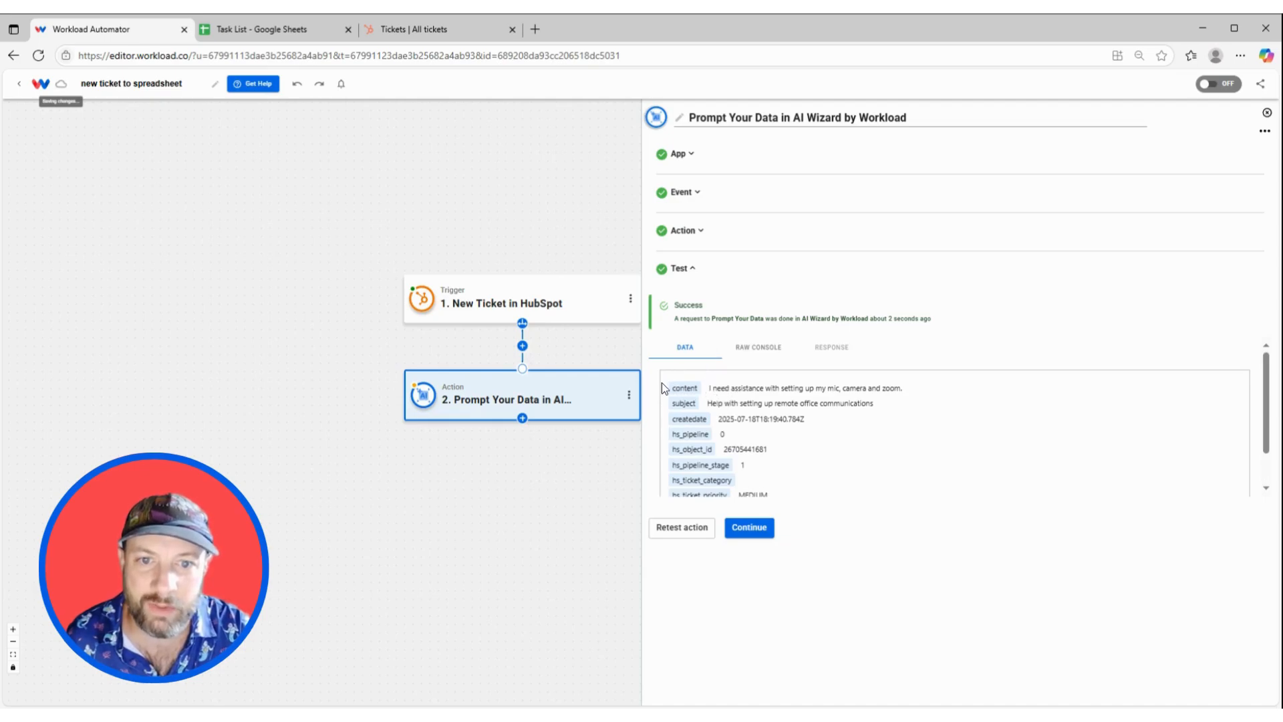
click(768, 529)
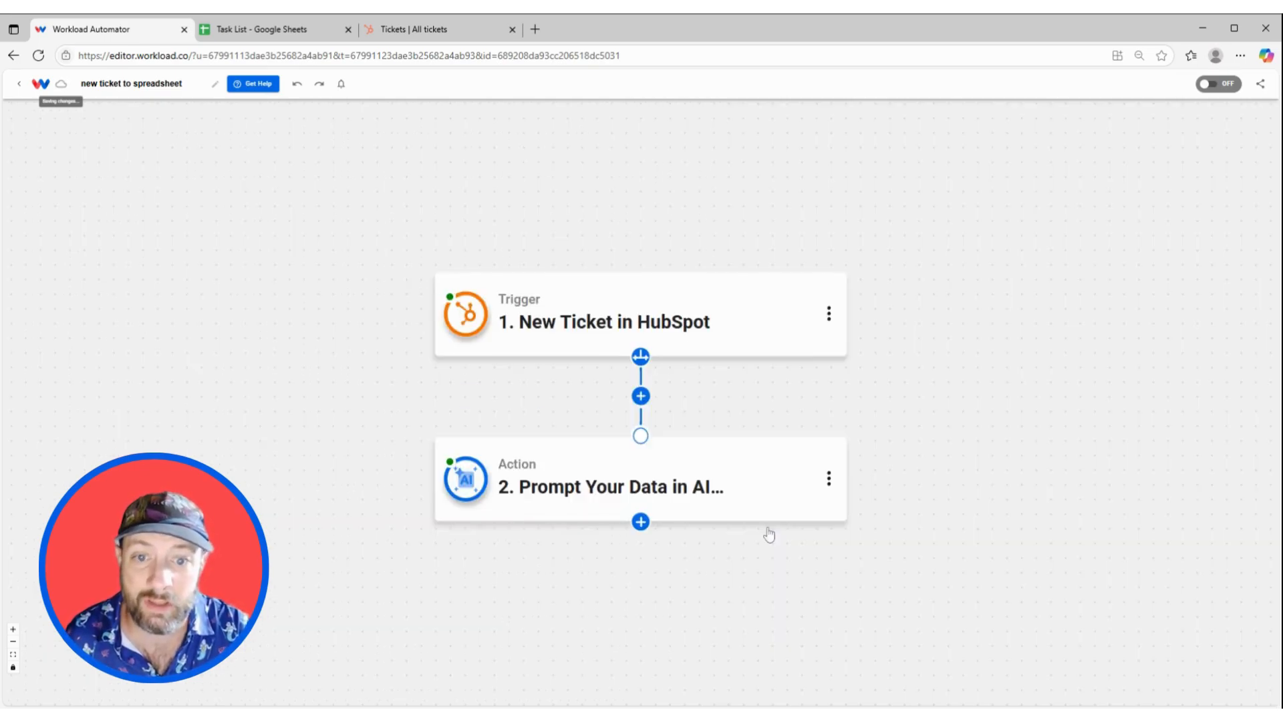
Step: Add a third step using Google Sheets with the Create Spreadsheet Row event and the already connected account
click(640, 521)
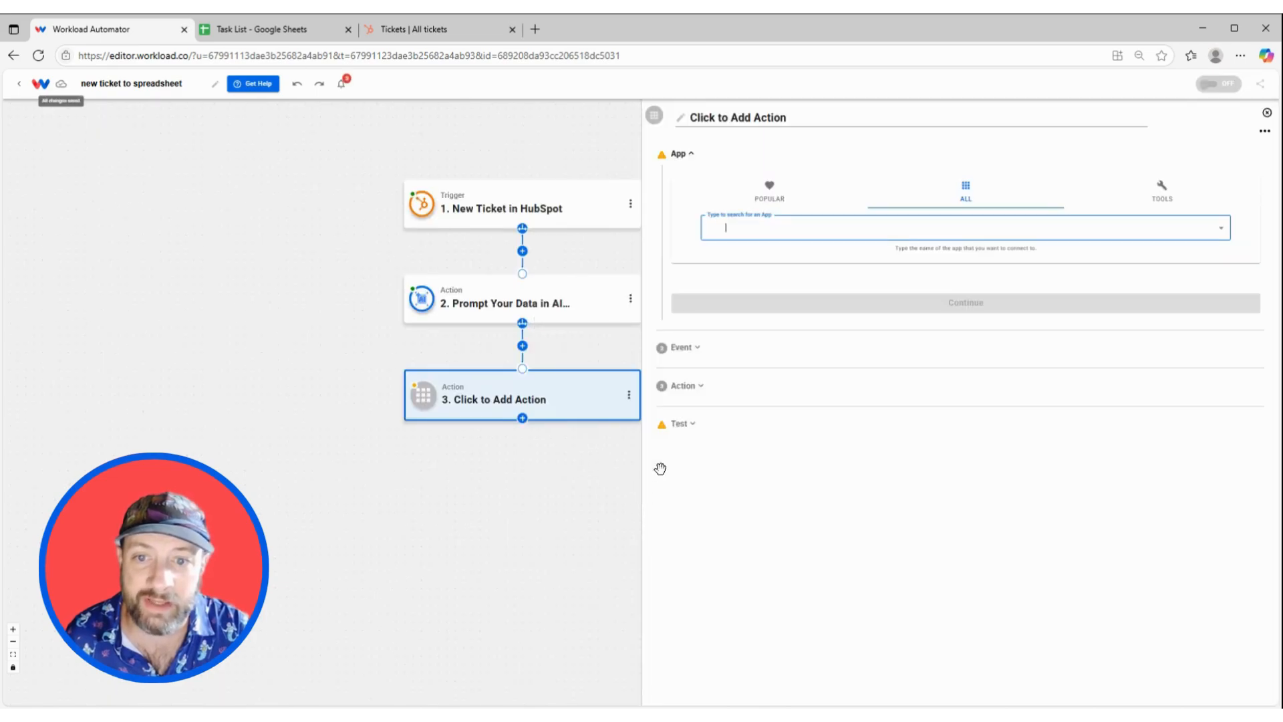
text(sheets)
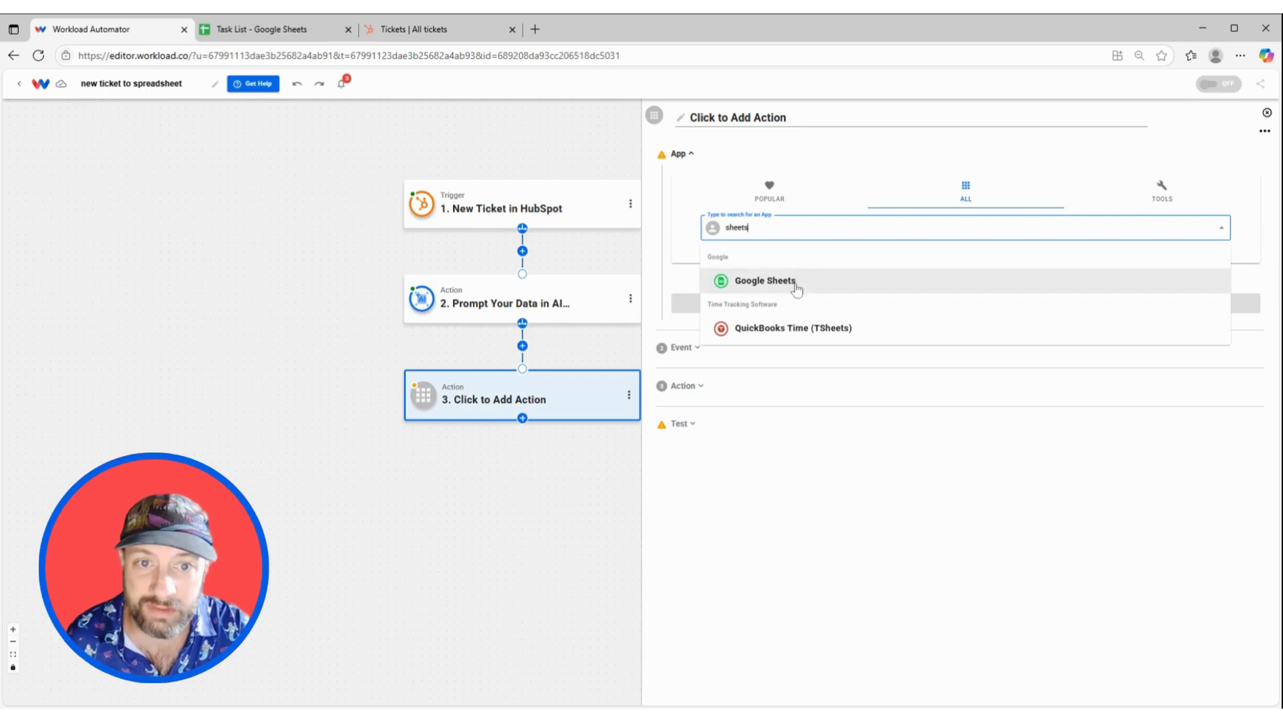
click(793, 286)
click(795, 216)
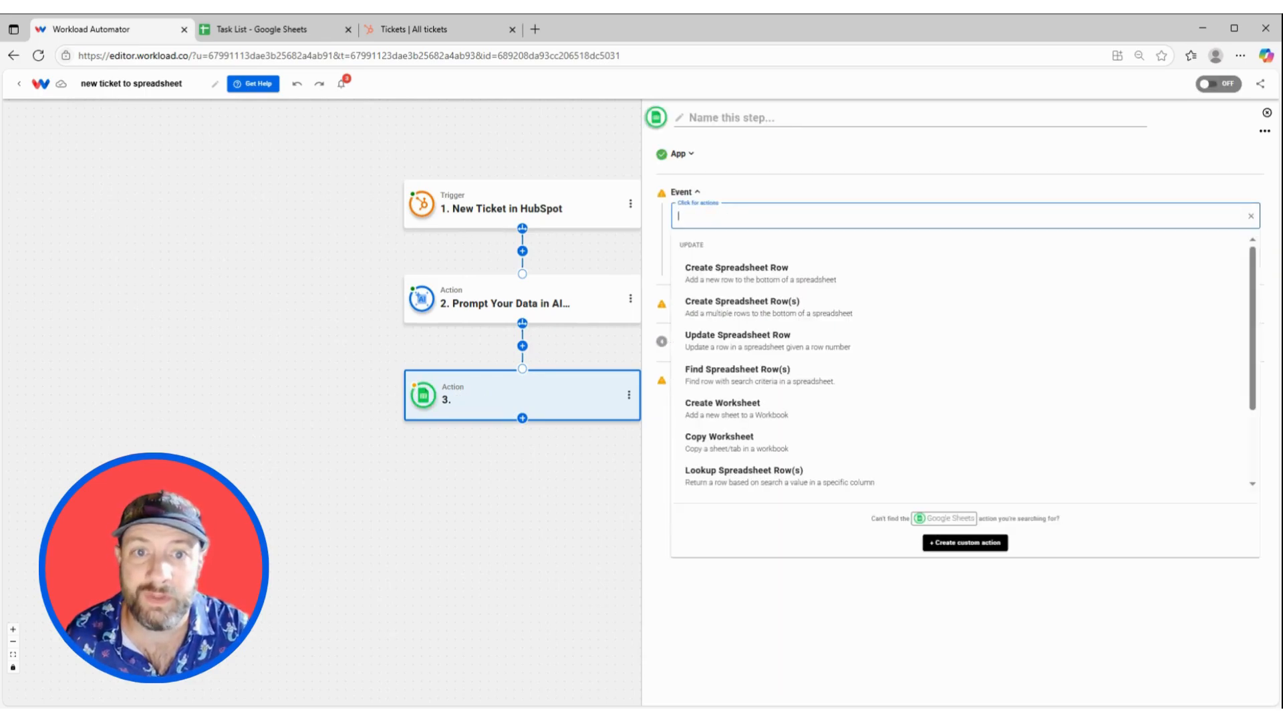
click(790, 278)
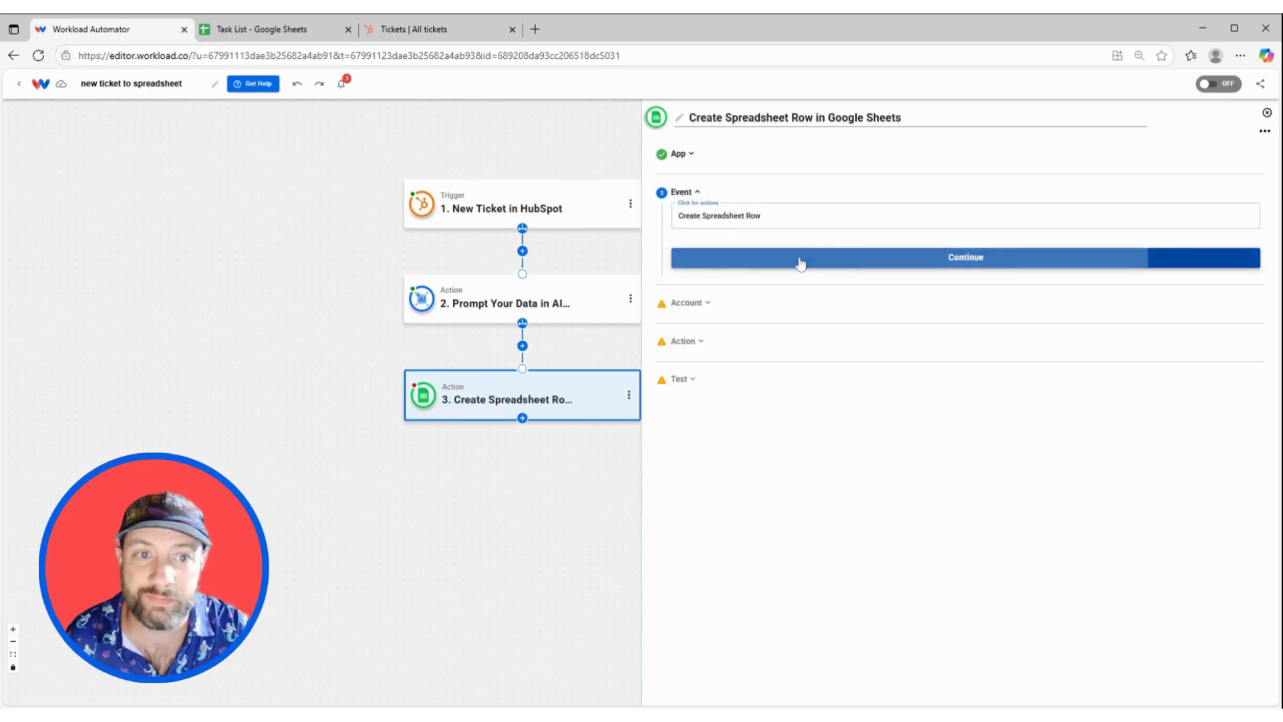
click(799, 263)
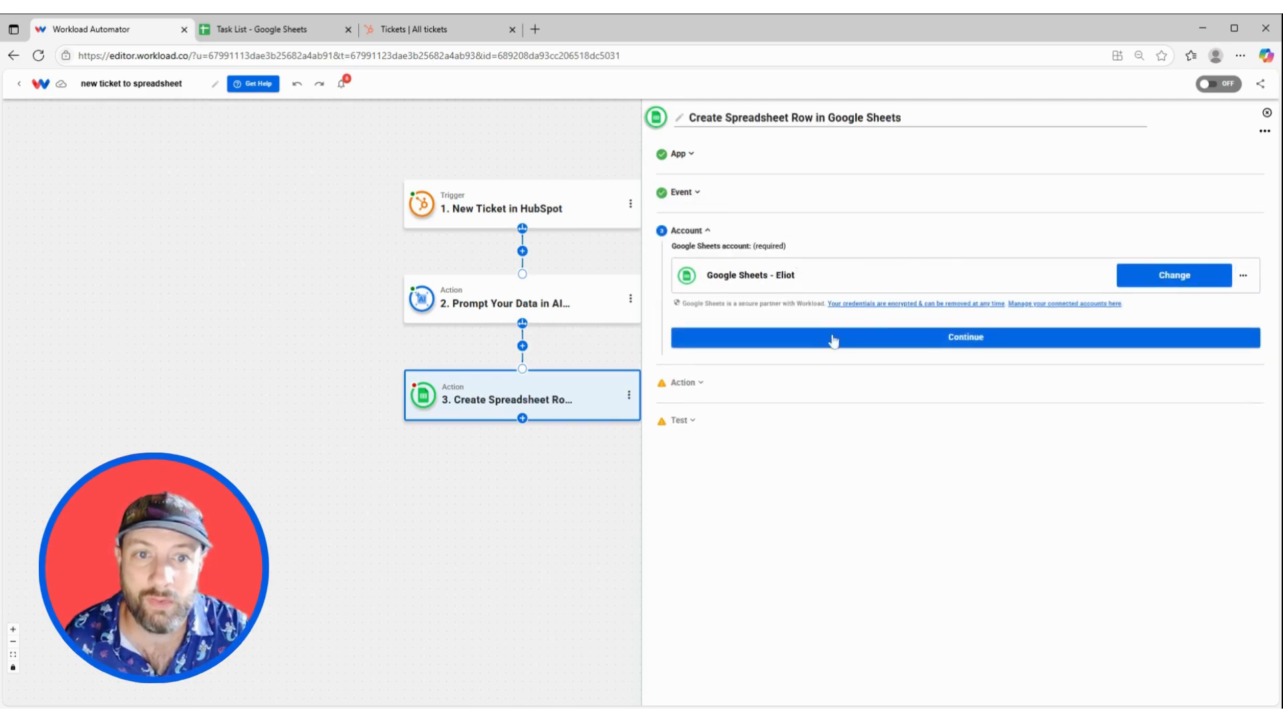
click(885, 339)
Step: Target Sheet1 of the Task List spreadsheet and add a first rowData entry for a column and its data
click(884, 340)
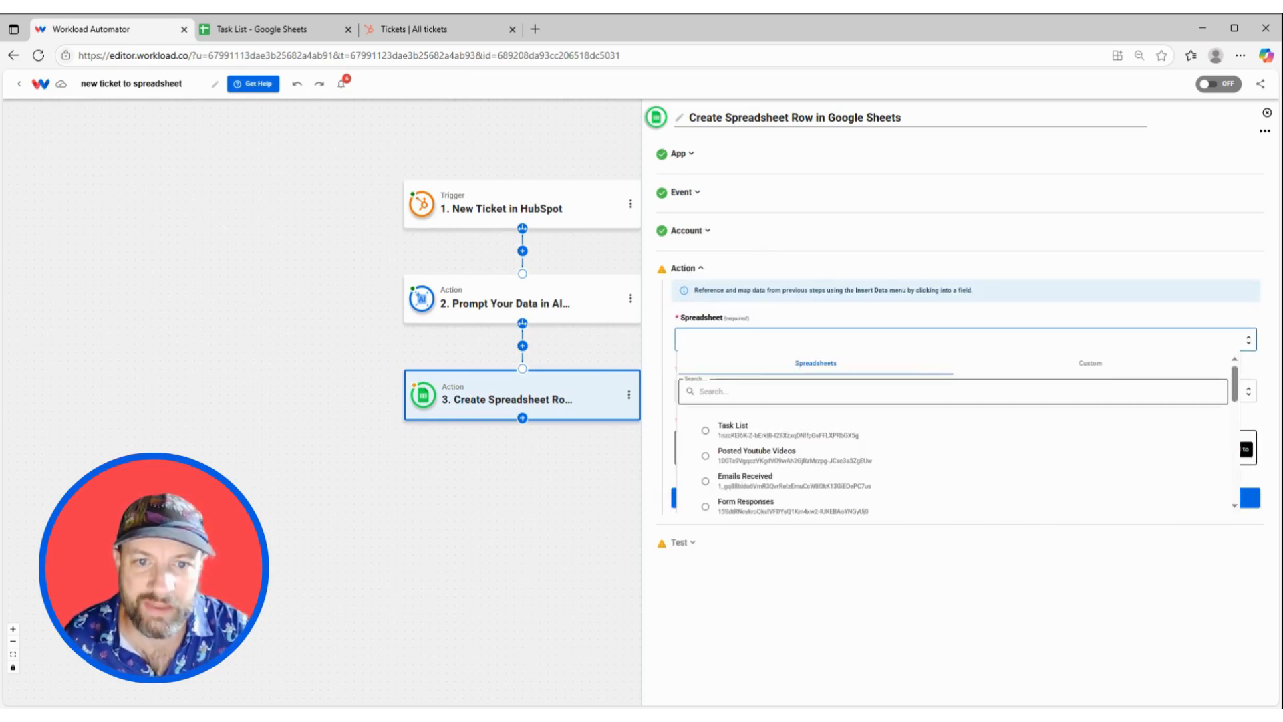
click(796, 438)
click(797, 440)
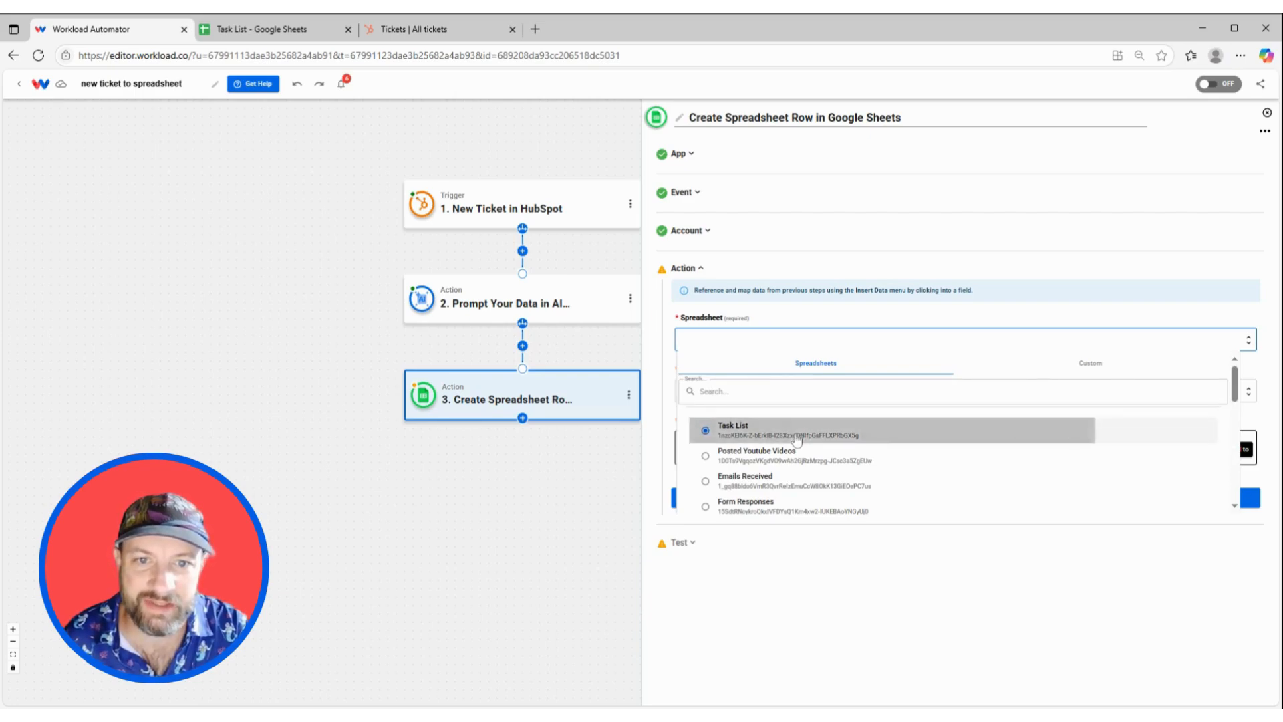
click(769, 395)
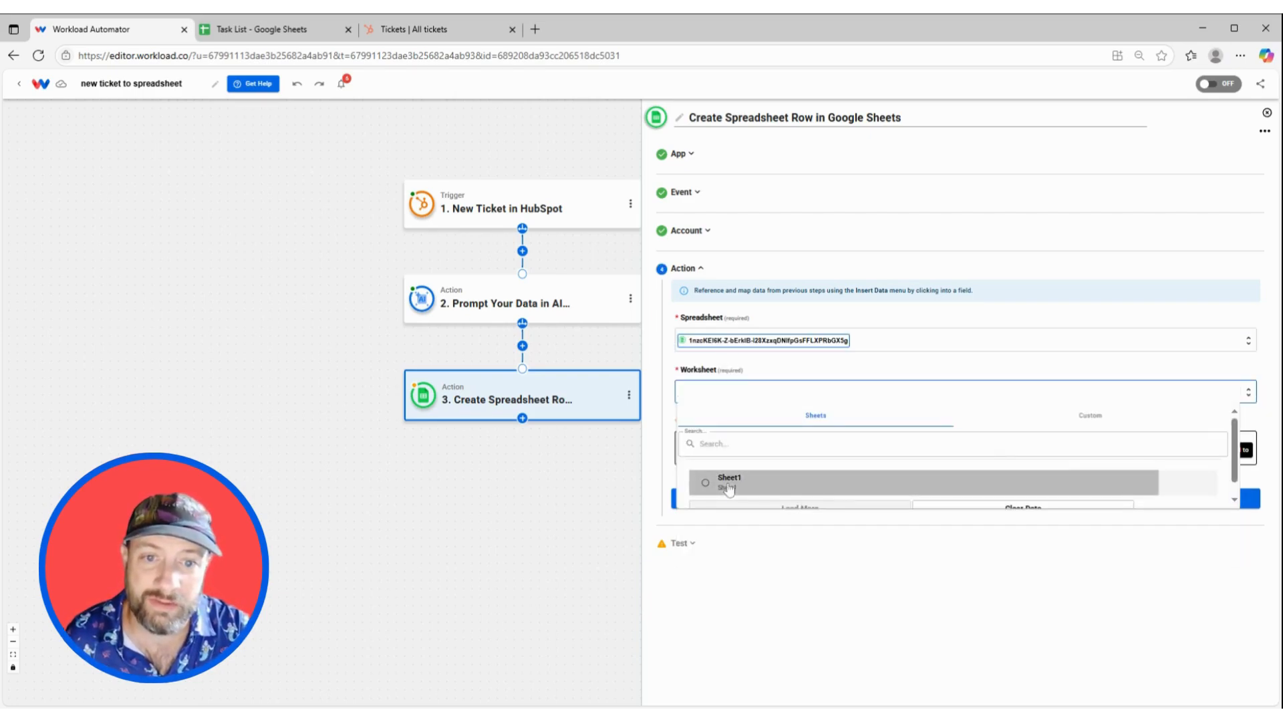
click(727, 485)
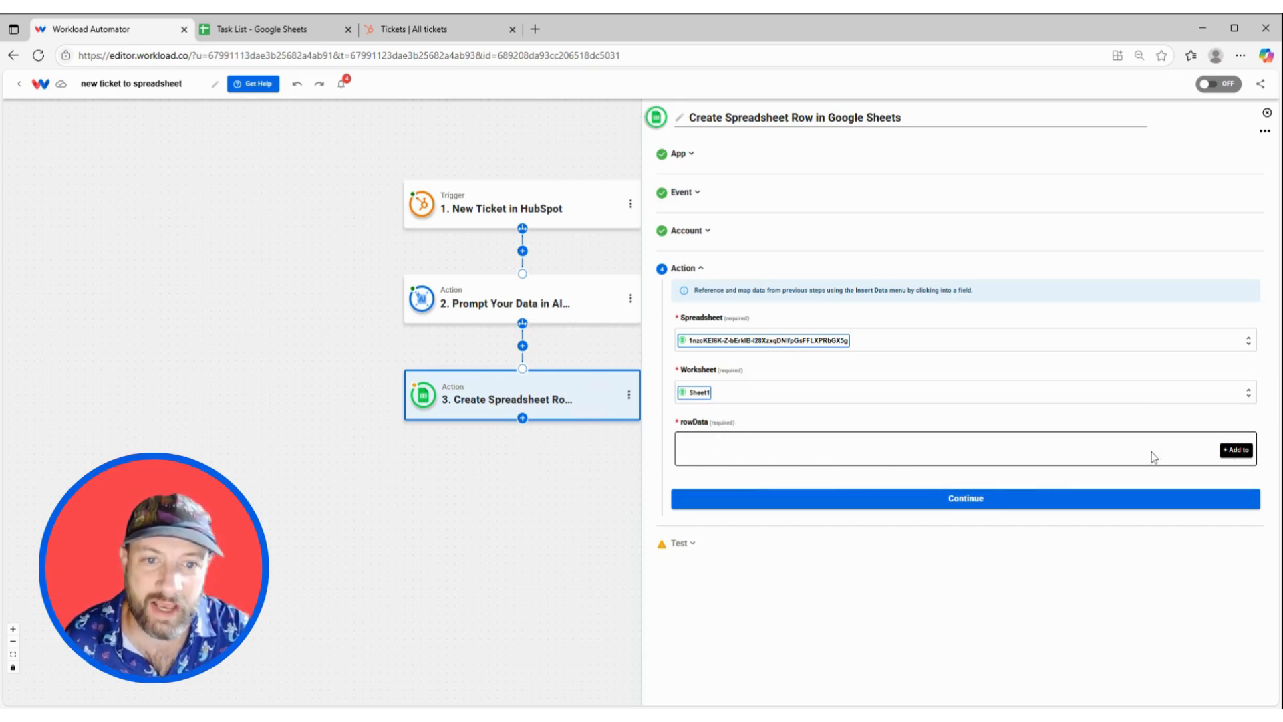
click(1235, 449)
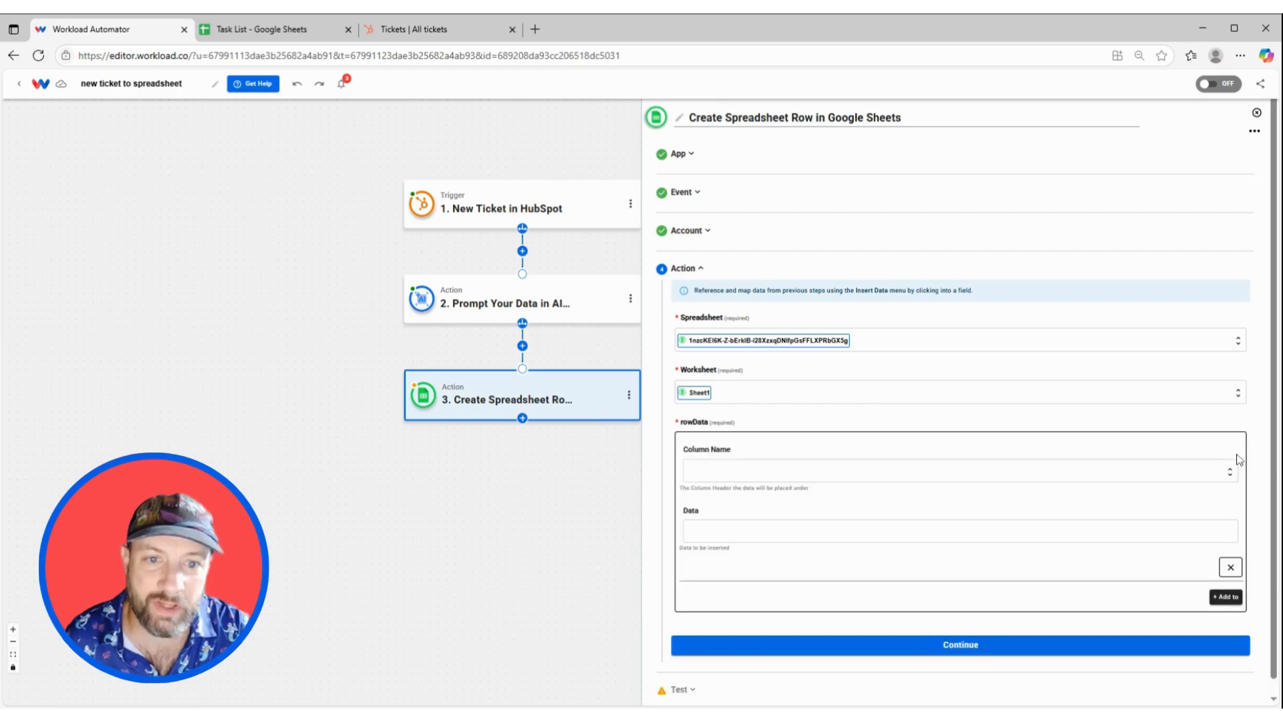
Step: Map the Timestamp column to the createdAt value from the New Ticket in HubSpot trigger
click(801, 468)
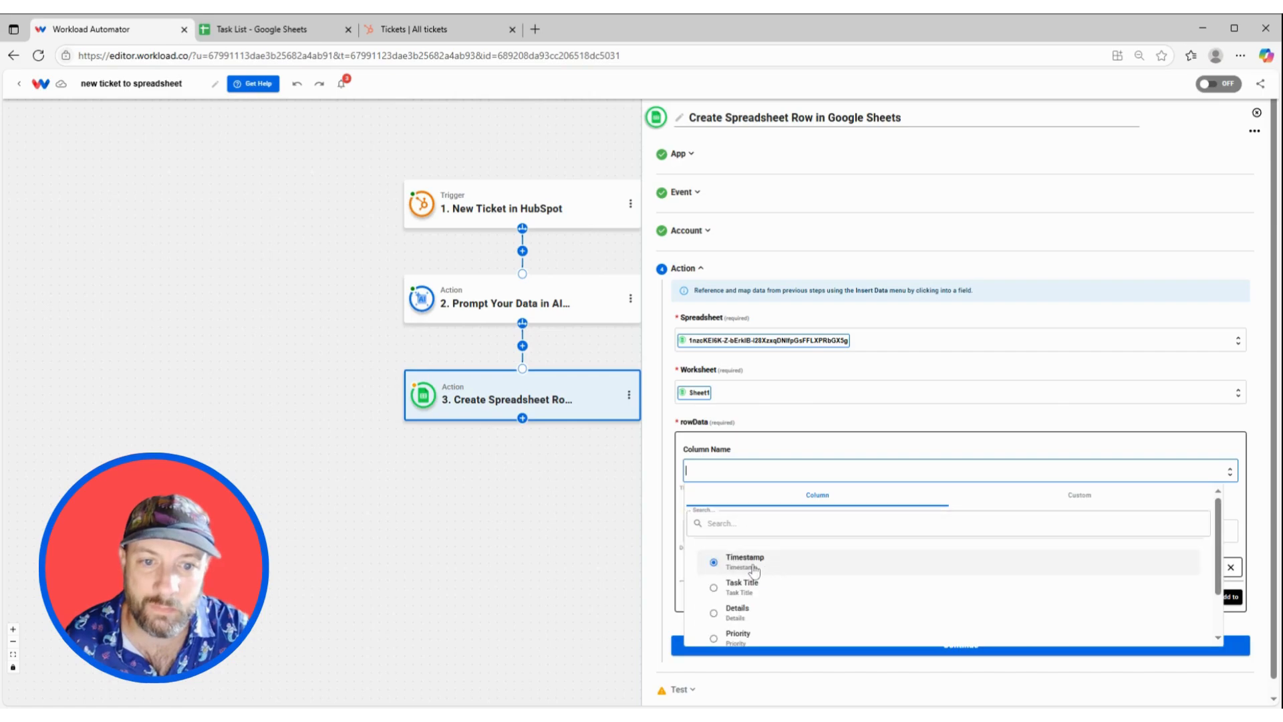
click(744, 563)
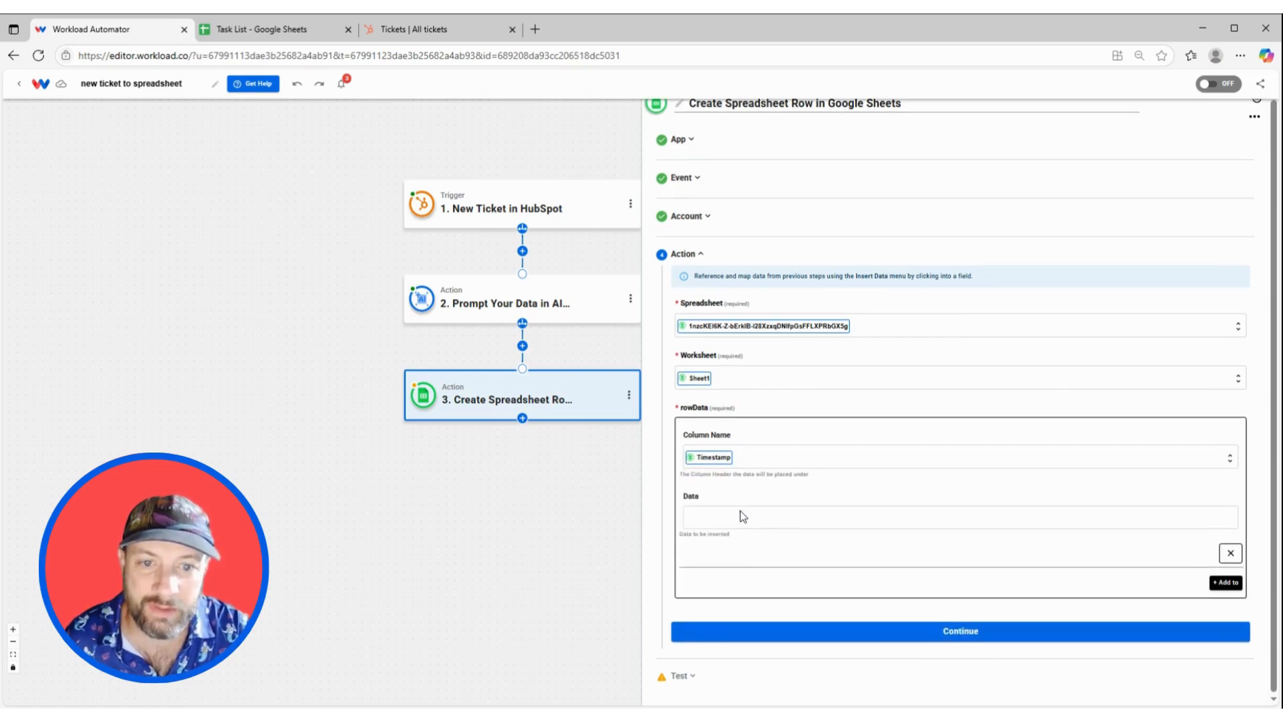
click(740, 517)
click(739, 517)
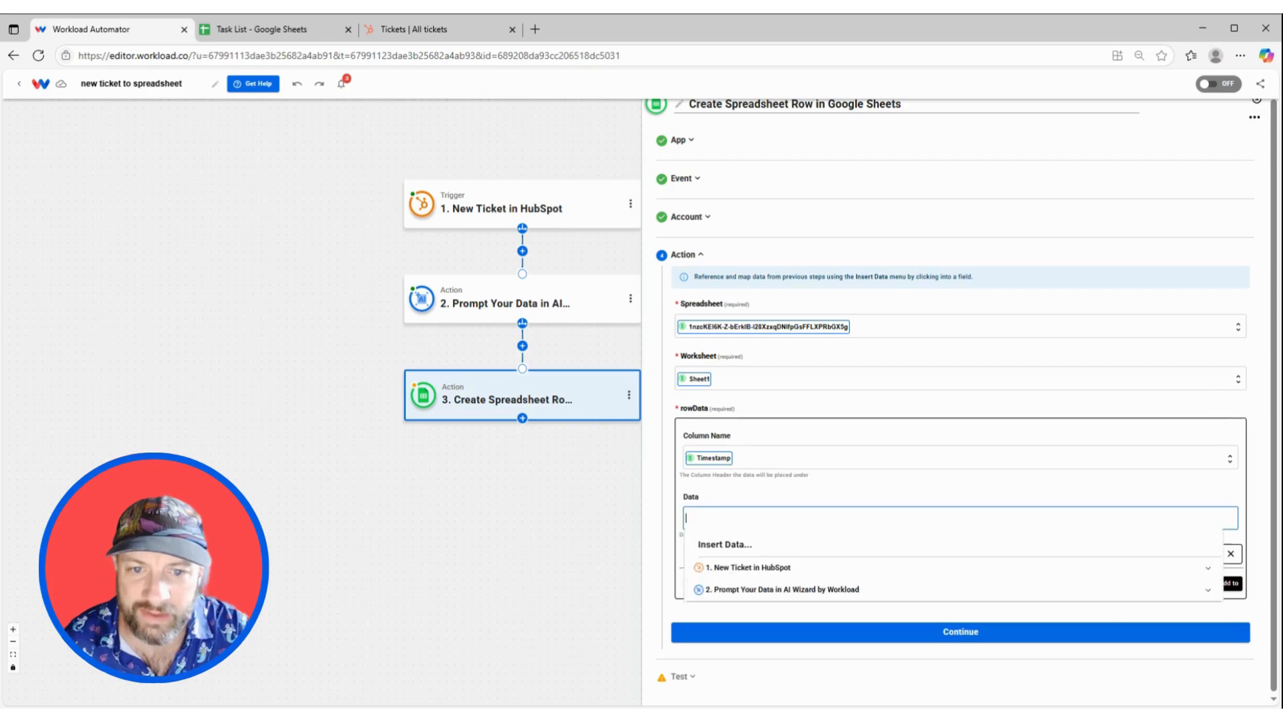
click(745, 569)
scroll(749, 593, down, 5)
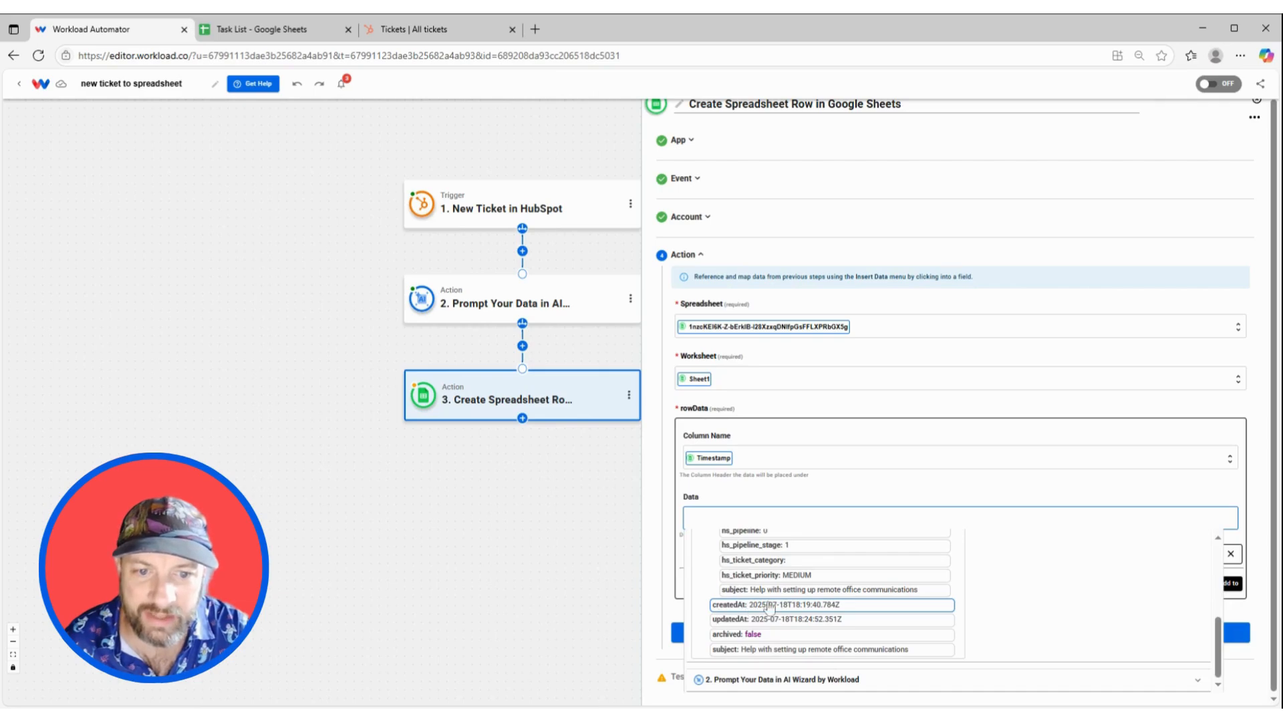
click(769, 604)
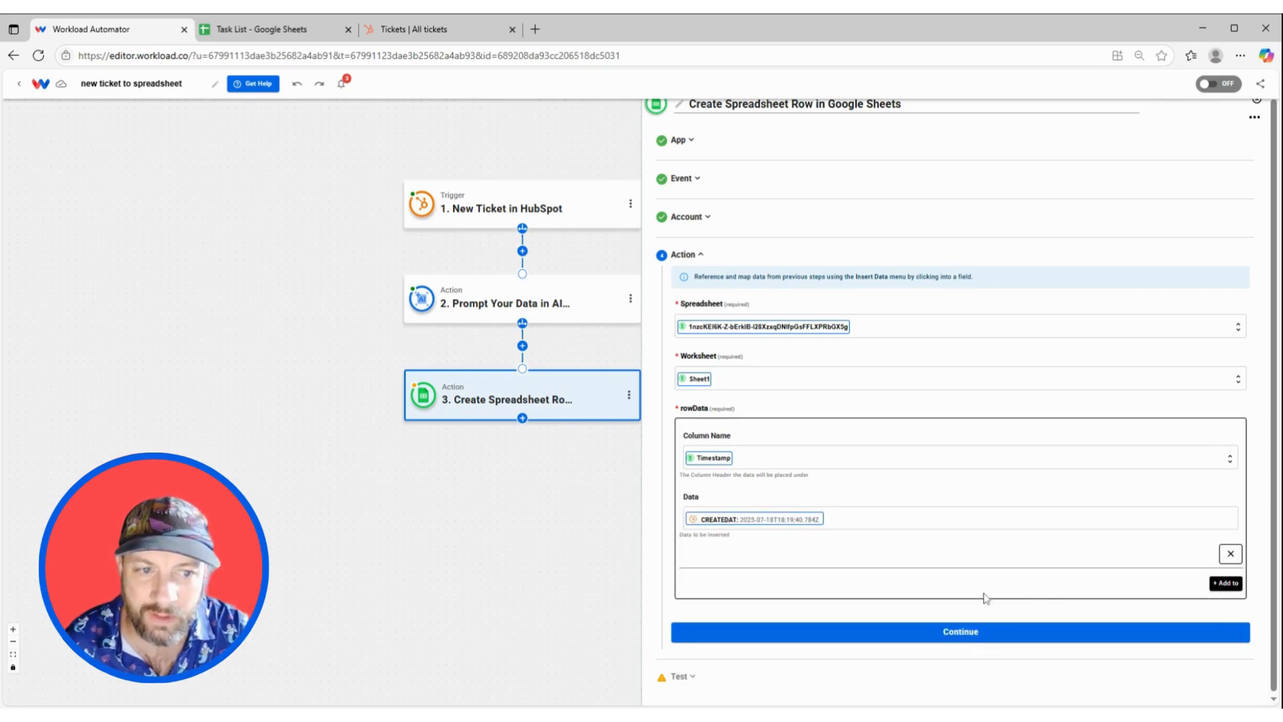
Step: Add a second rowData entry mapping the Task Title column to the subject from the Prompt Your Data step
click(1226, 582)
scroll(722, 556, down, 2)
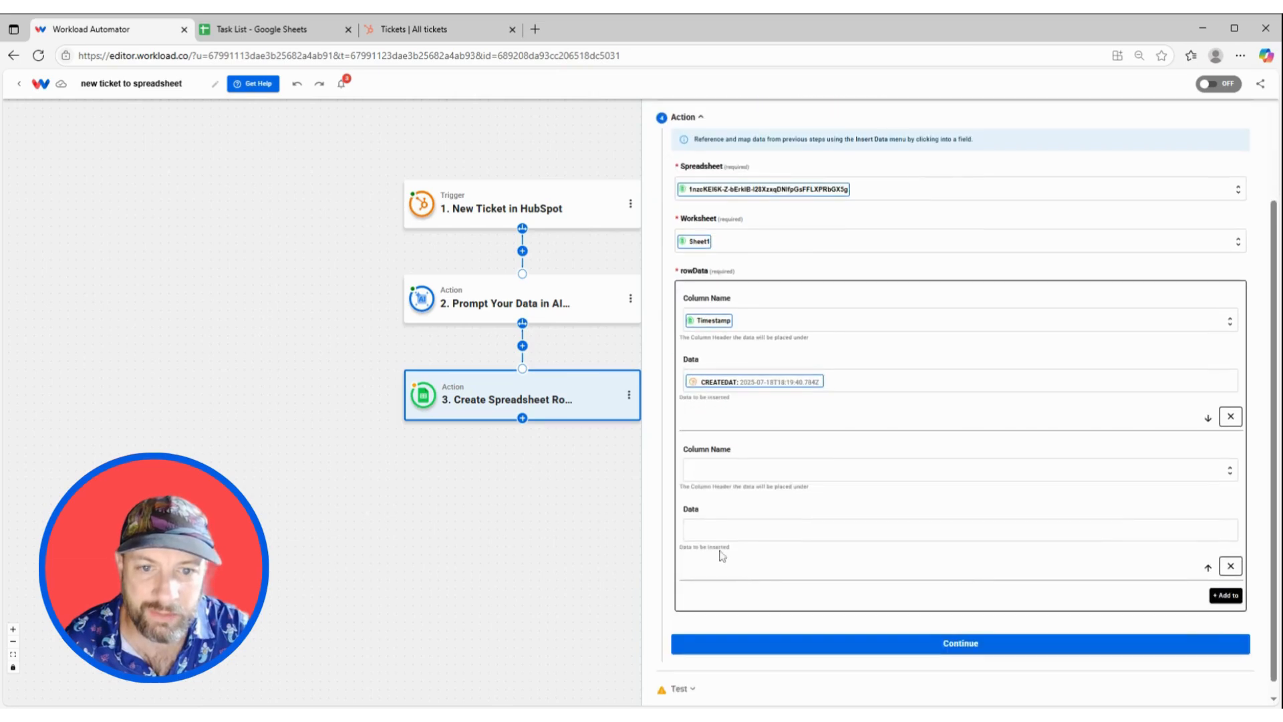
click(735, 469)
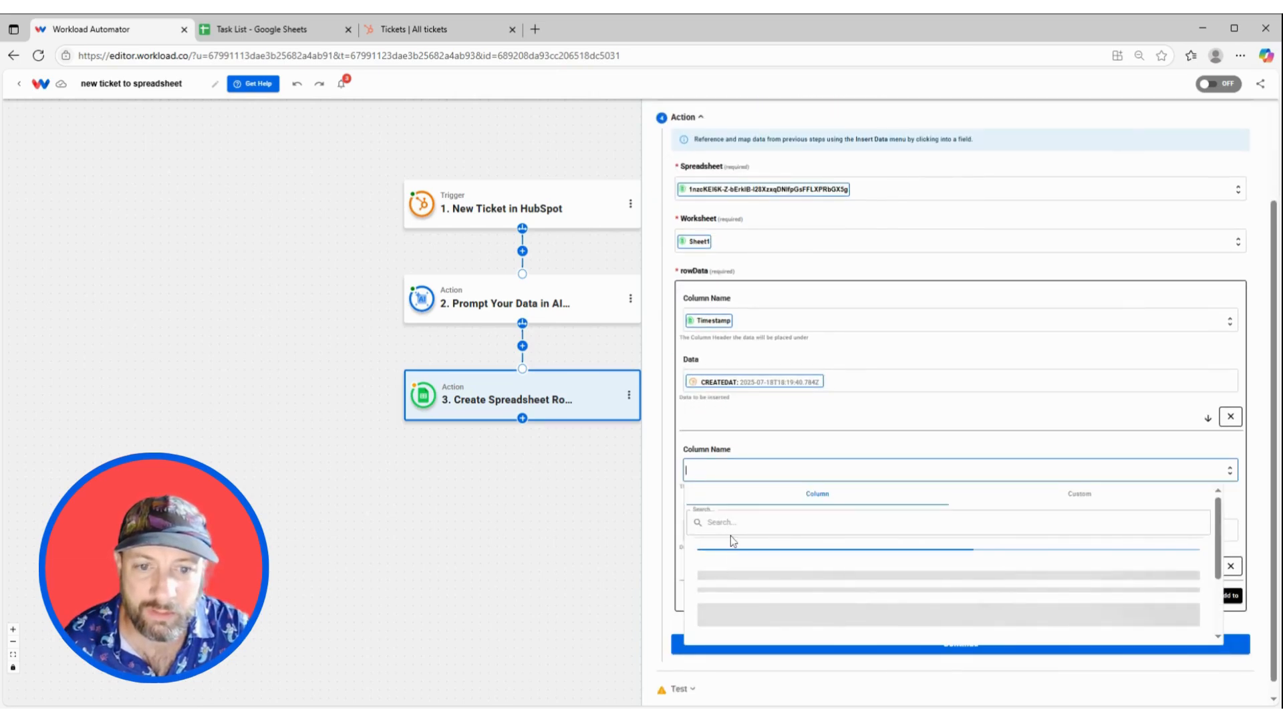
click(756, 586)
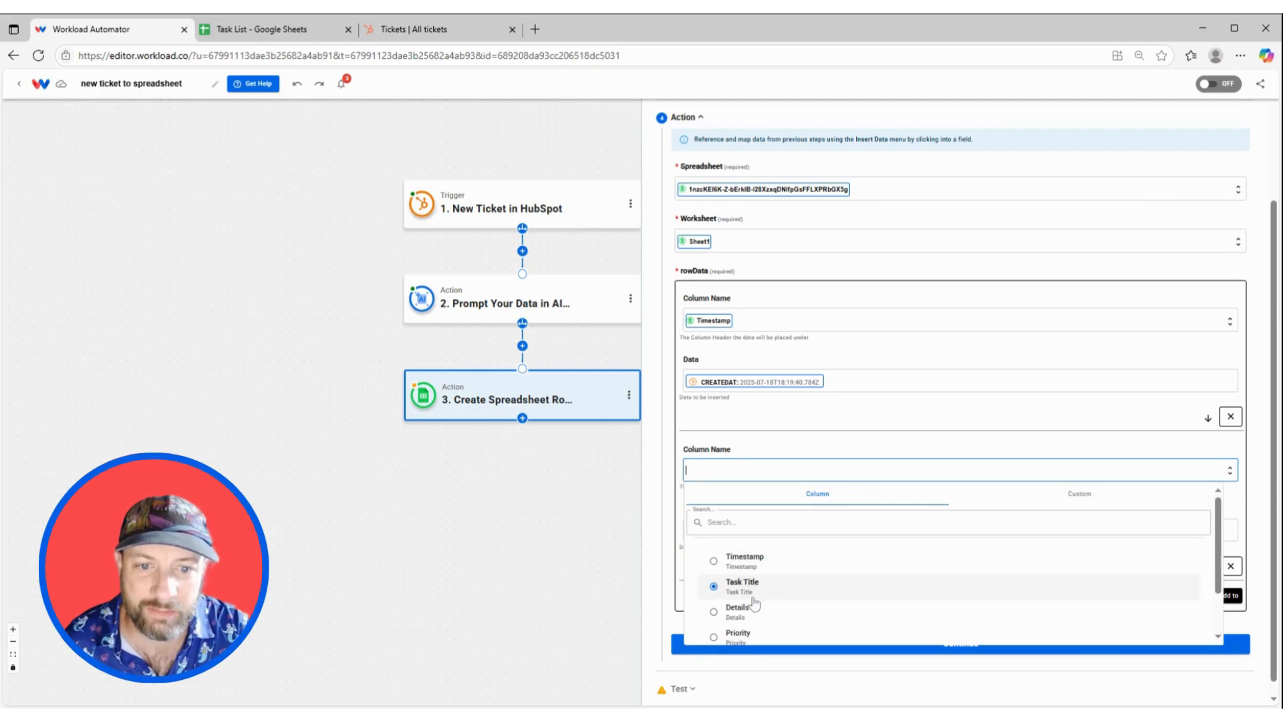
click(753, 590)
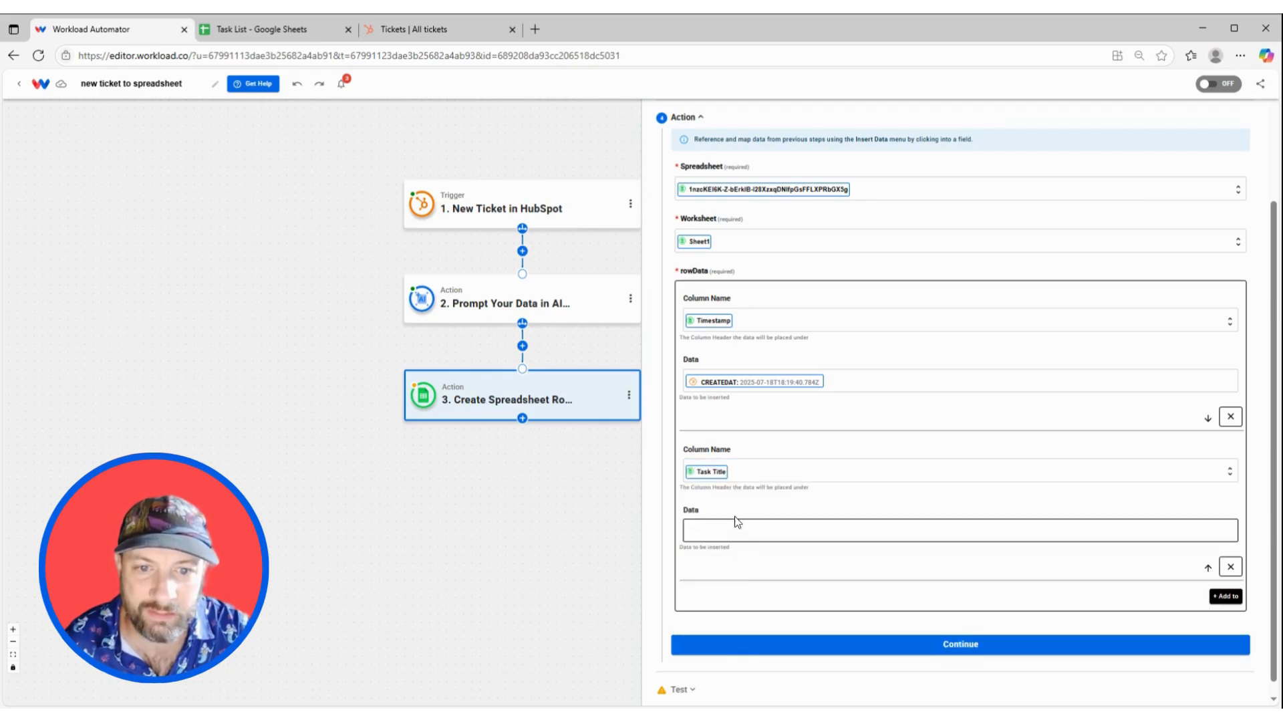
click(717, 531)
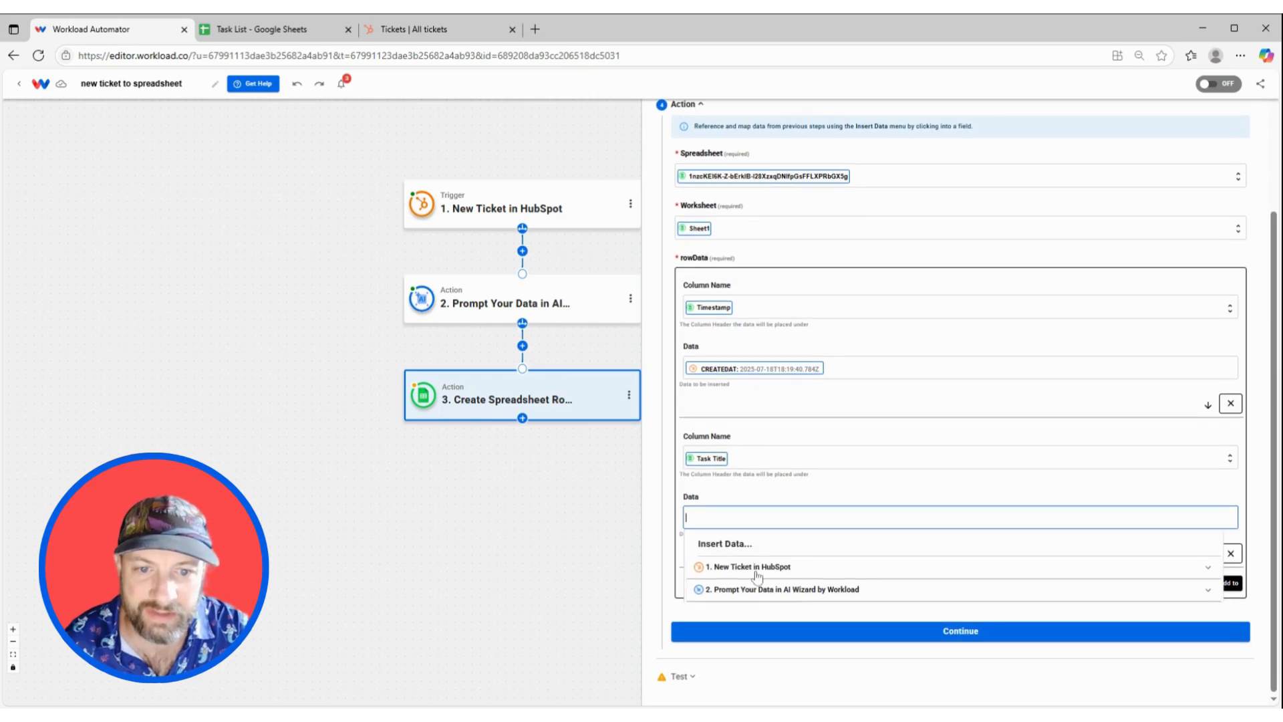
click(772, 590)
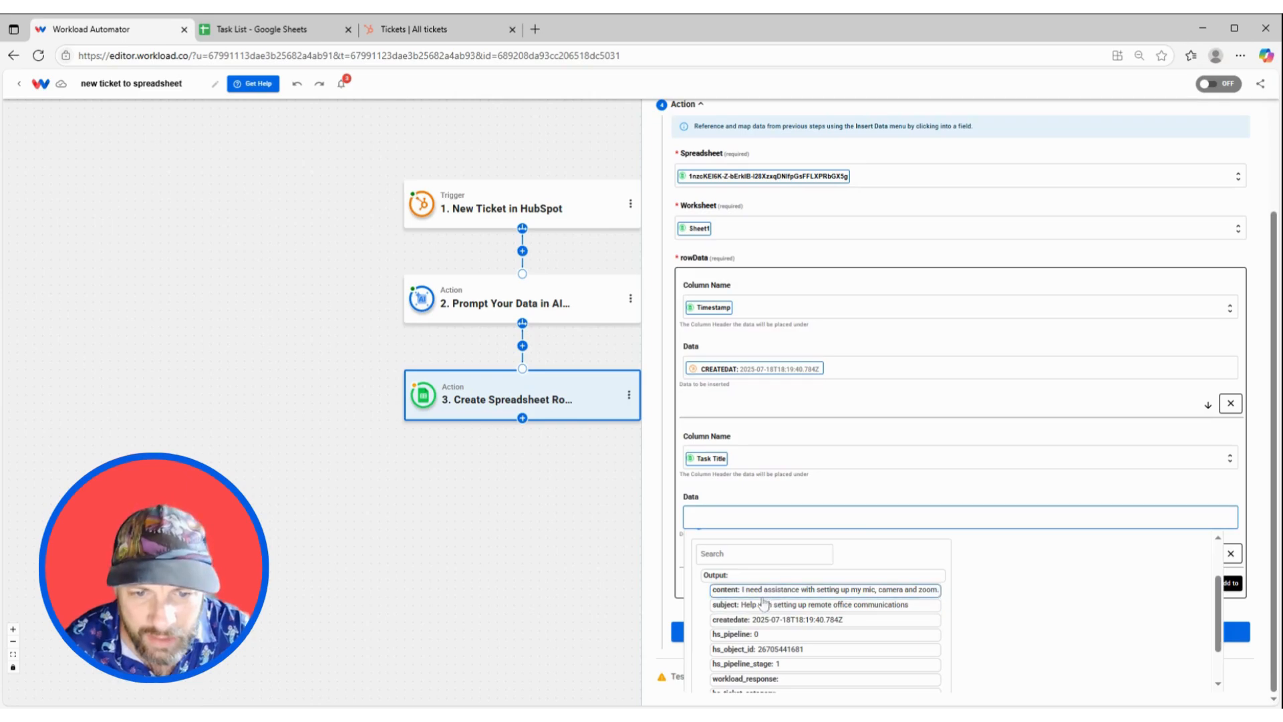
click(759, 605)
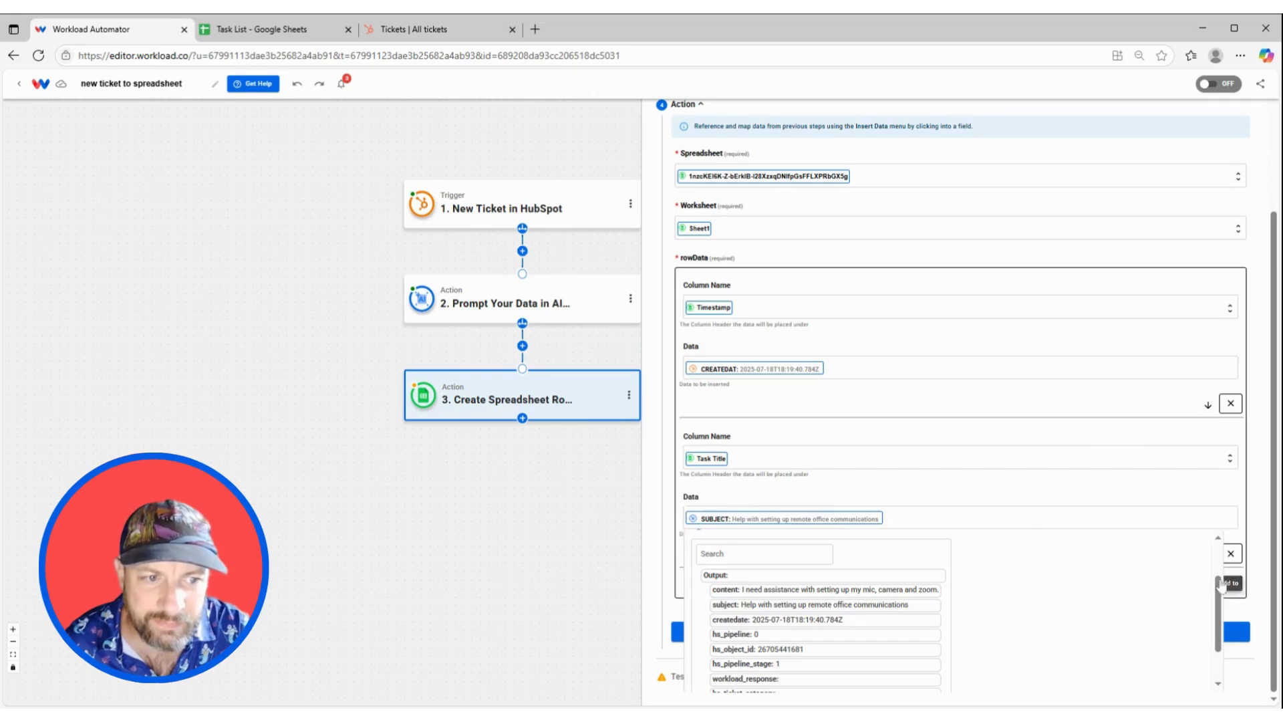
Step: Add a third rowData entry mapping the Details column to the content from the Prompt Your Data step
click(1236, 584)
scroll(919, 539, down, 2)
click(690, 469)
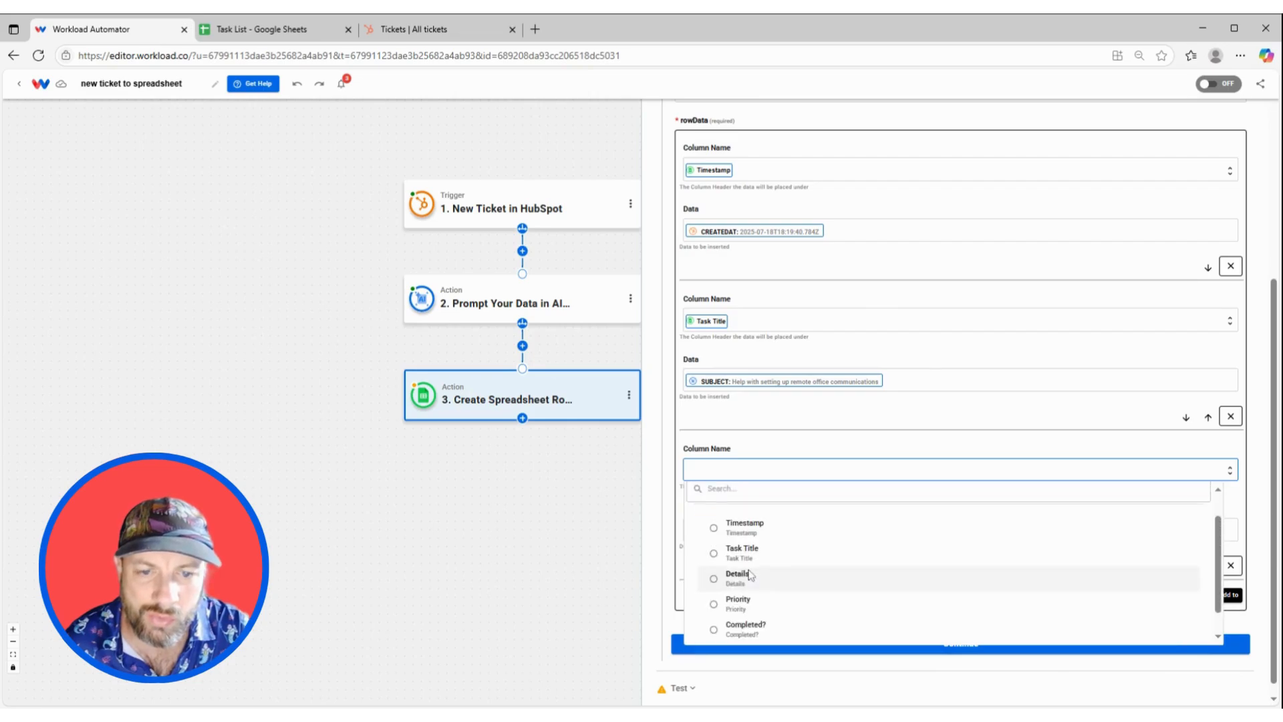
click(754, 585)
click(747, 531)
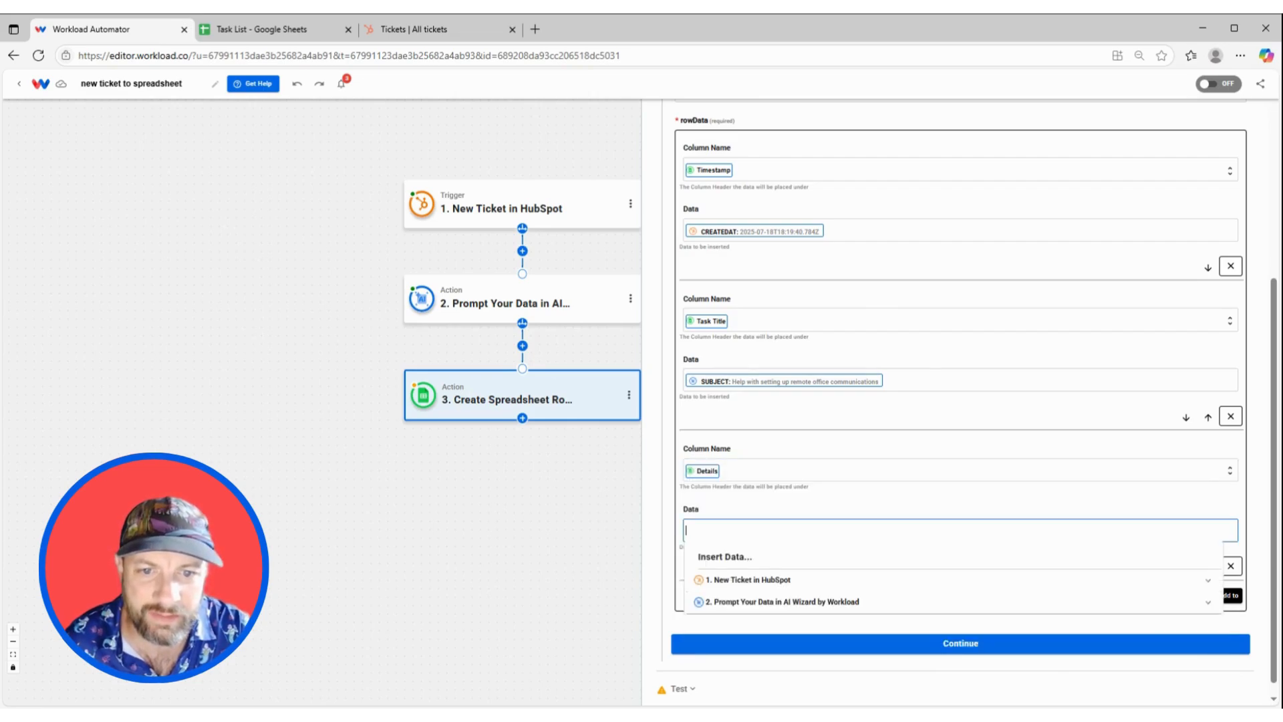
click(780, 603)
scroll(783, 610, down, 3)
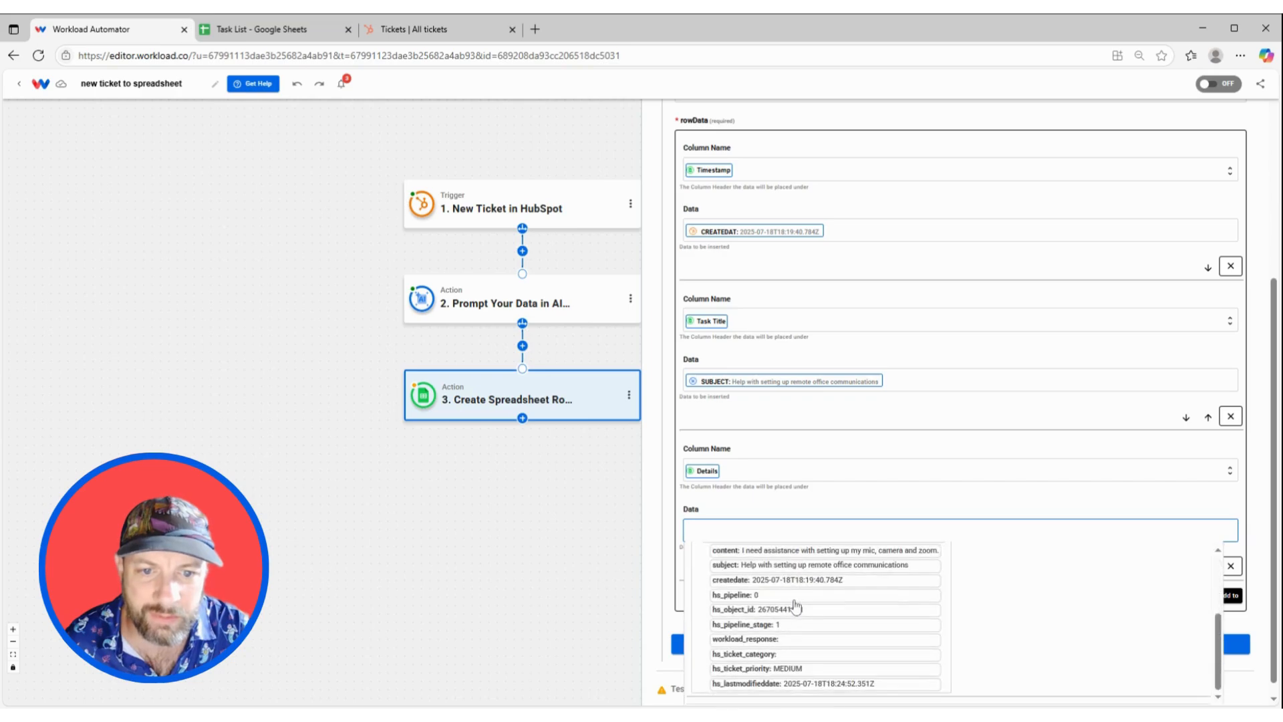
click(769, 552)
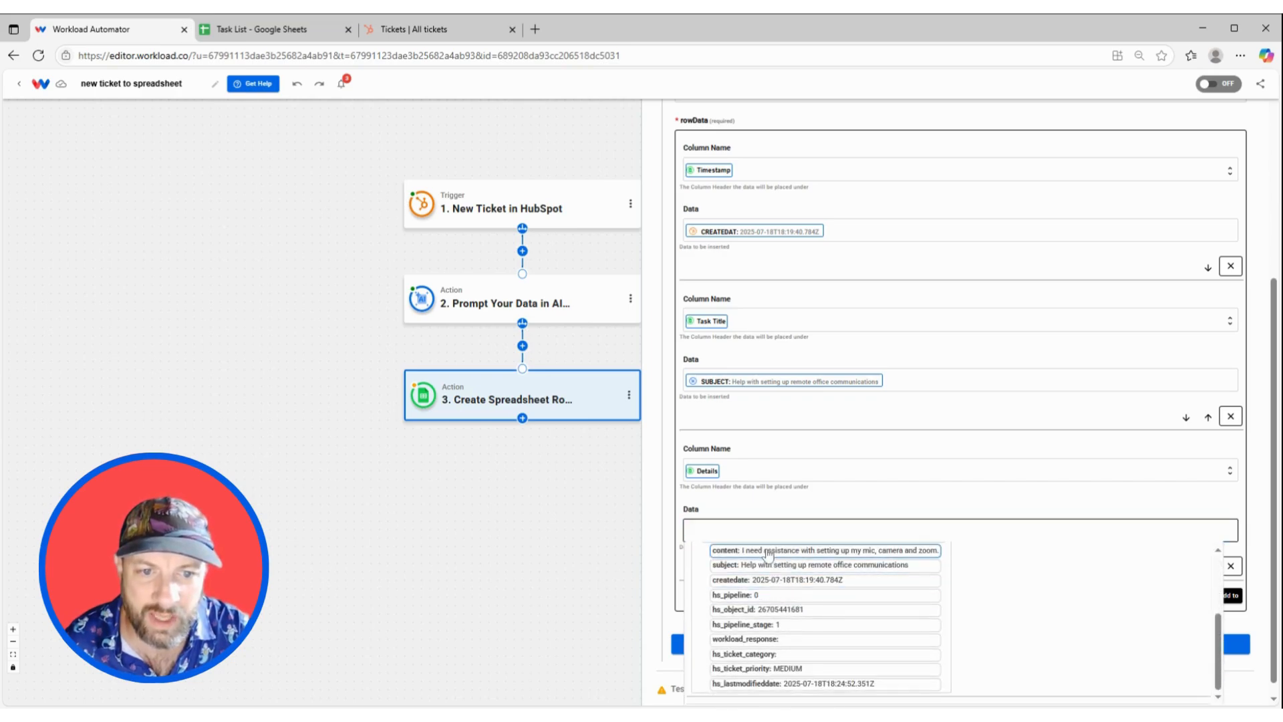
click(896, 495)
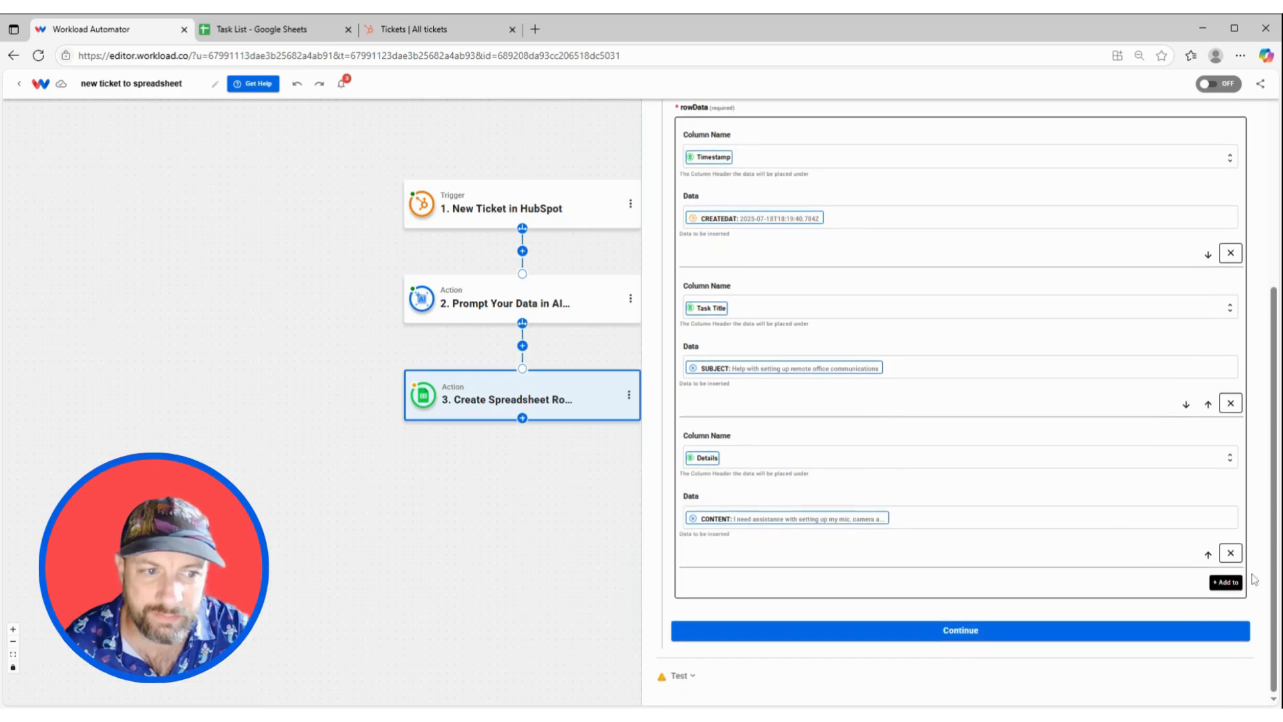
Step: Add a fourth rowData entry mapping the Priority column to hs_ticket_priority from the Prompt Your Data step
click(1230, 583)
scroll(839, 598, down, 3)
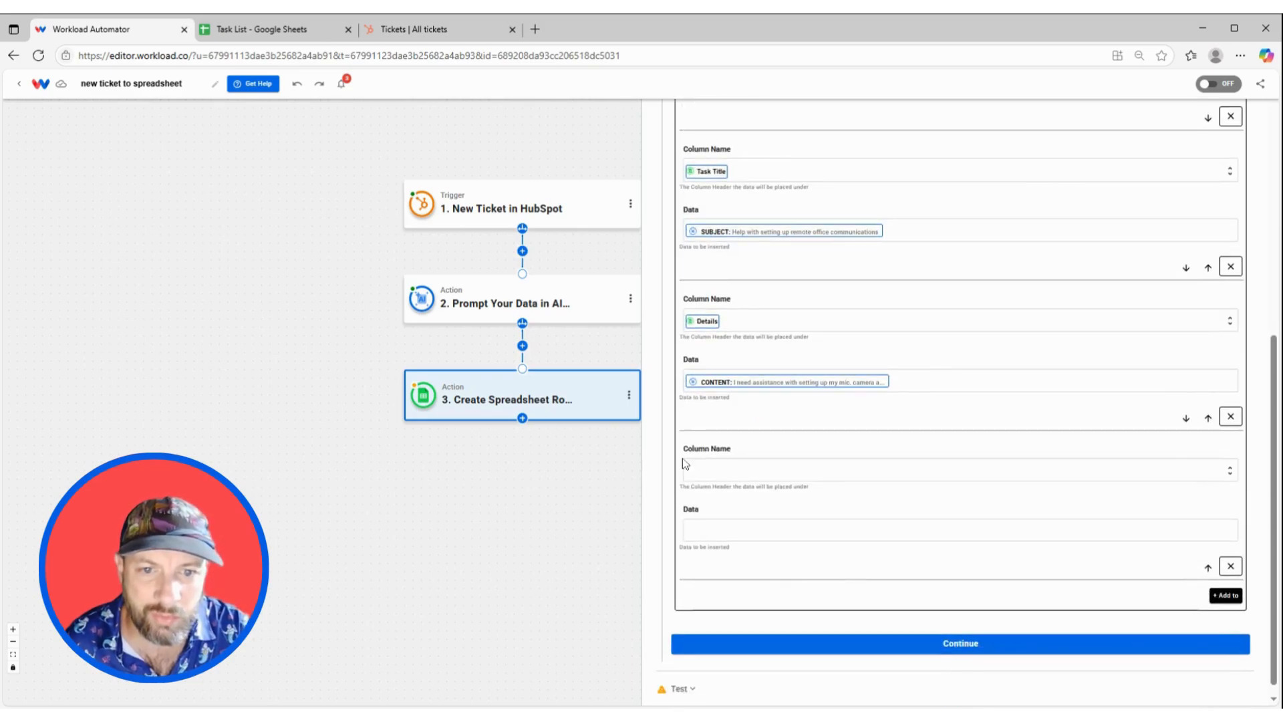
click(713, 468)
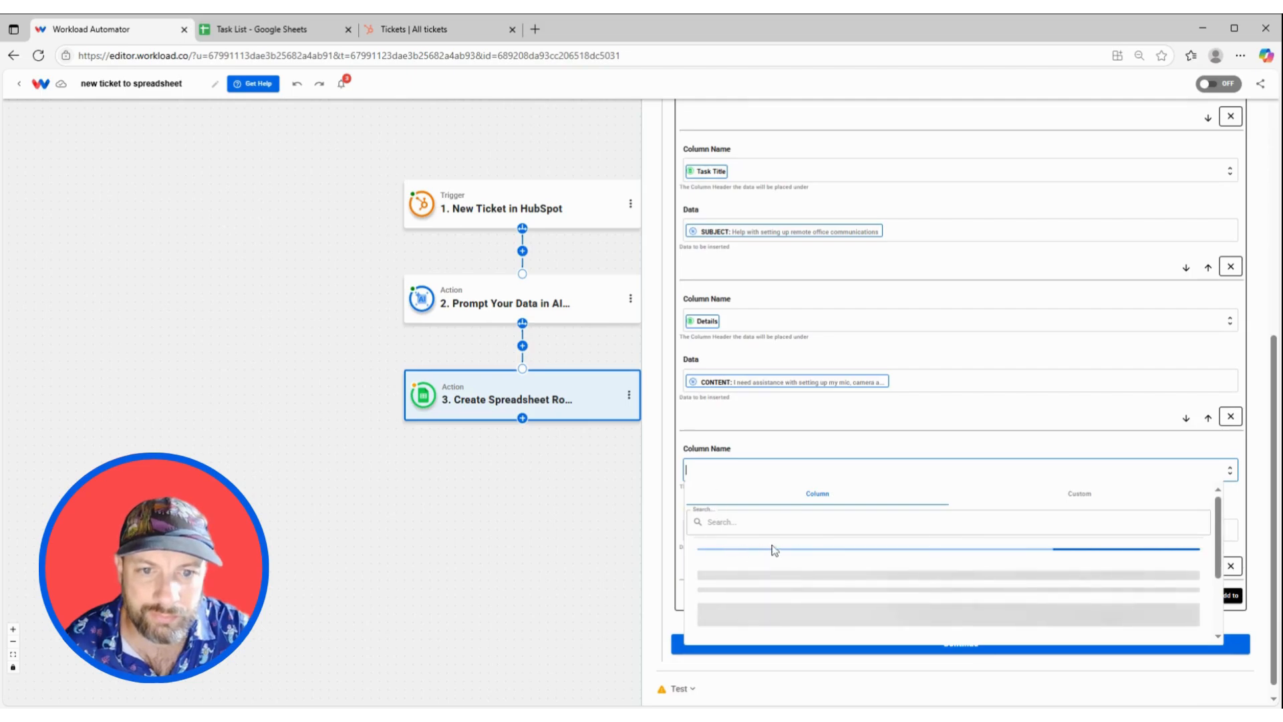
scroll(773, 550, down, 2)
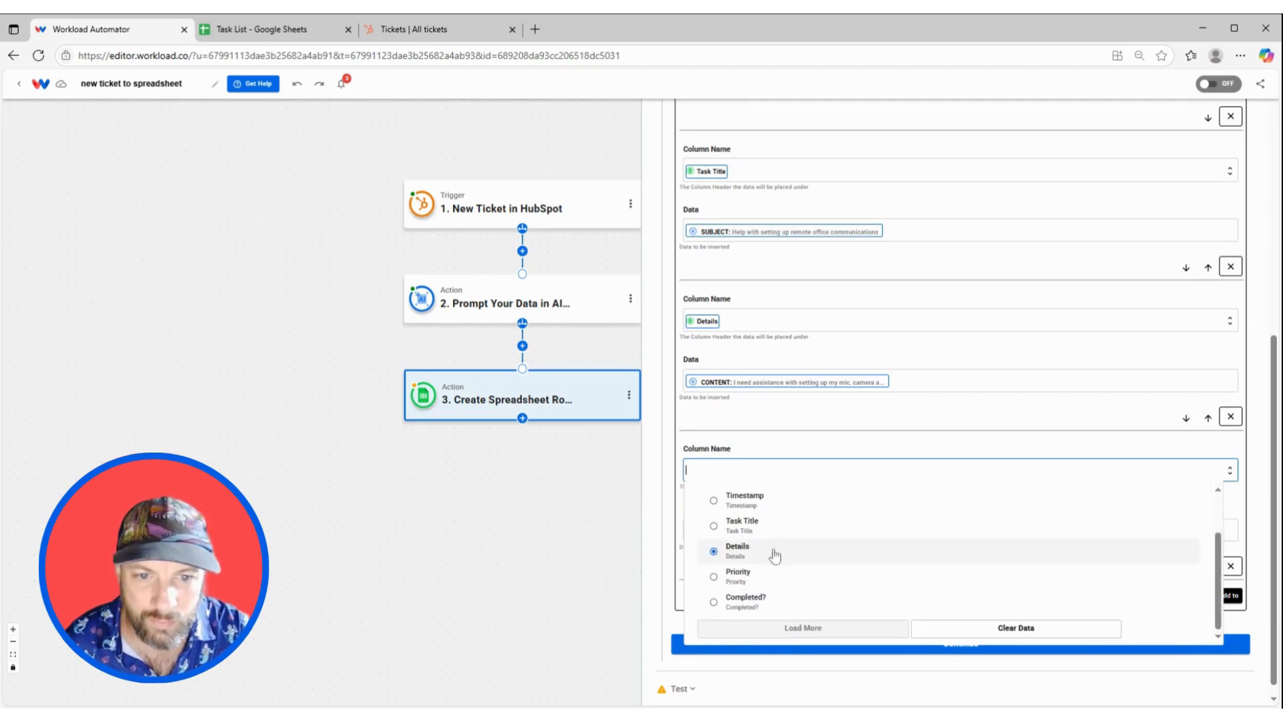
click(742, 580)
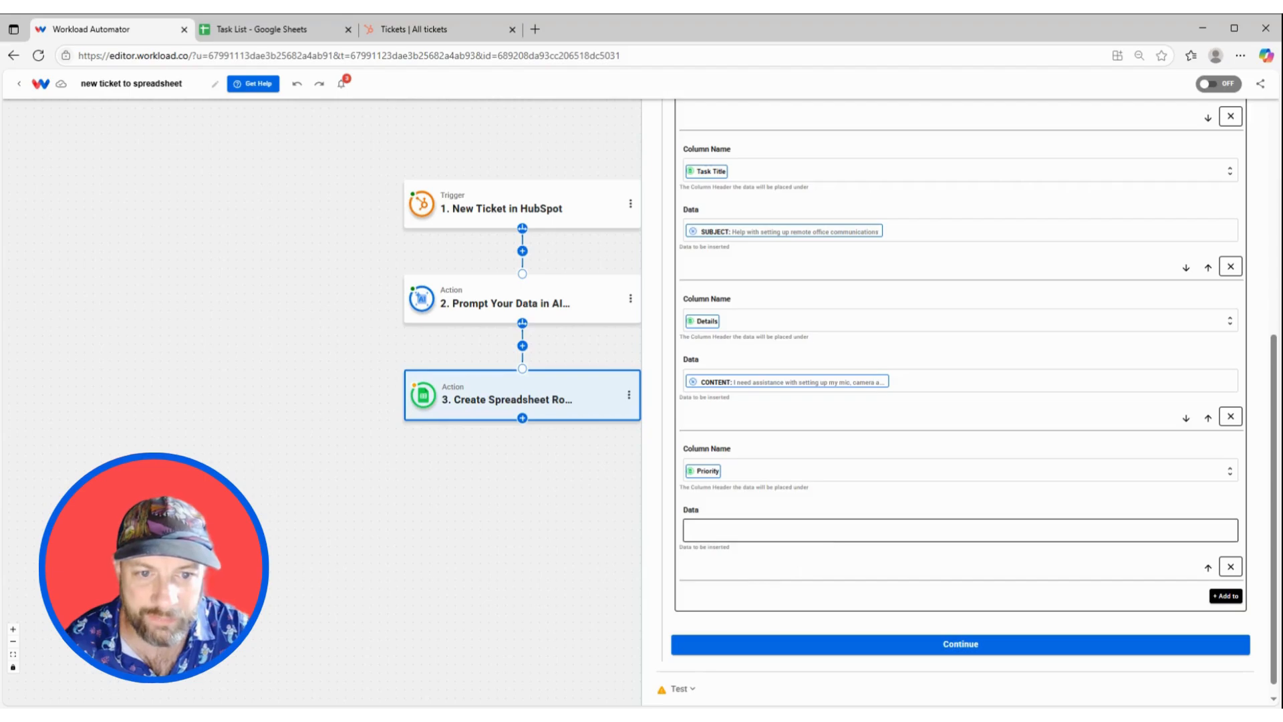
click(825, 534)
click(801, 609)
scroll(829, 608, down, 3)
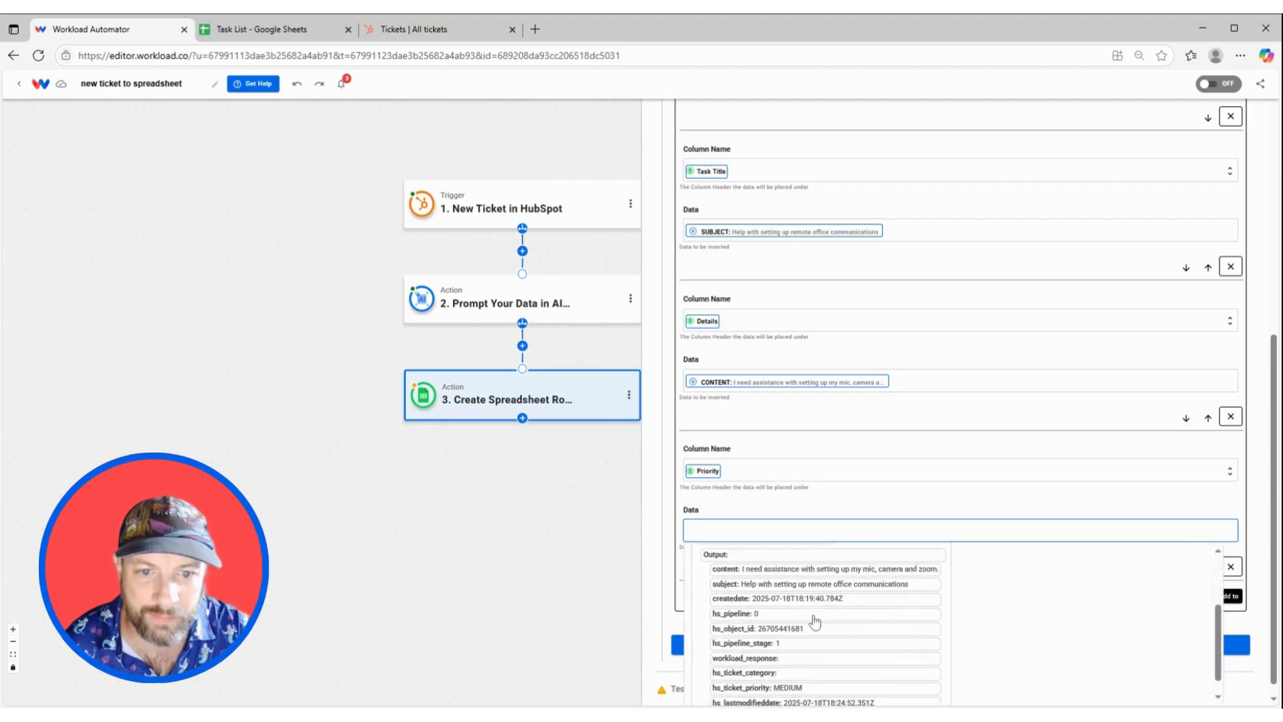
scroll(852, 603, down, 1)
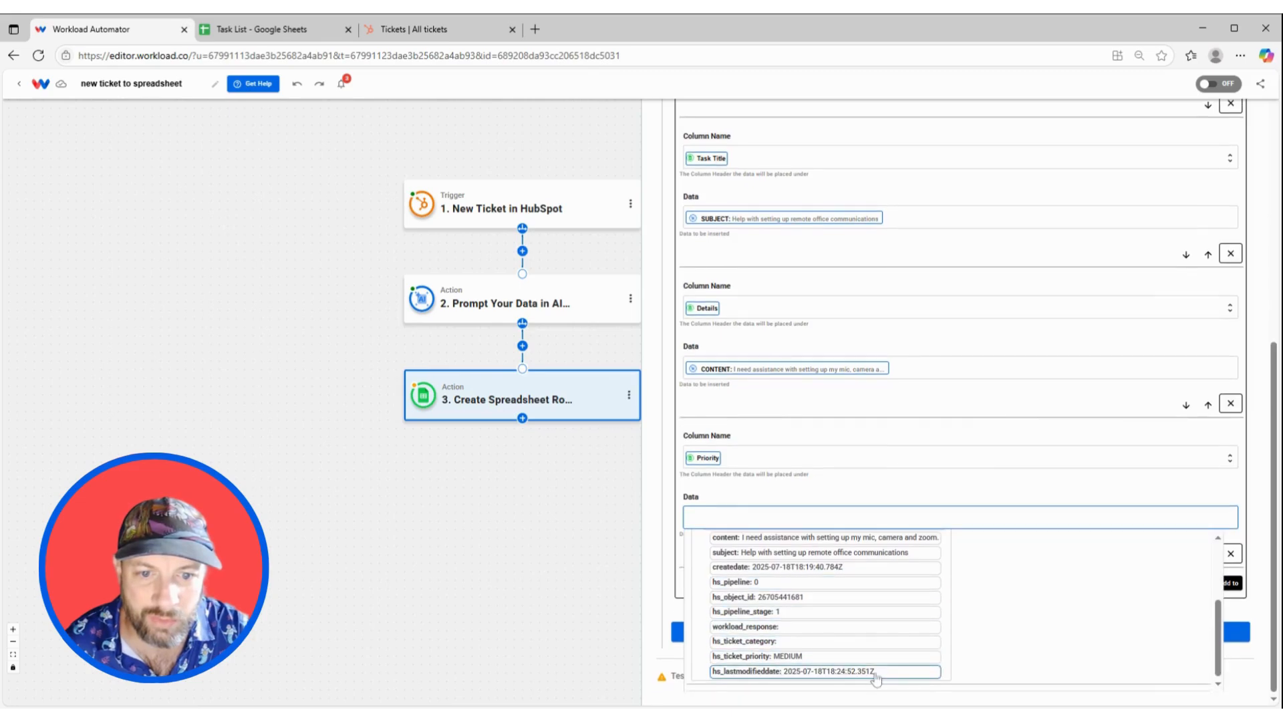
click(814, 657)
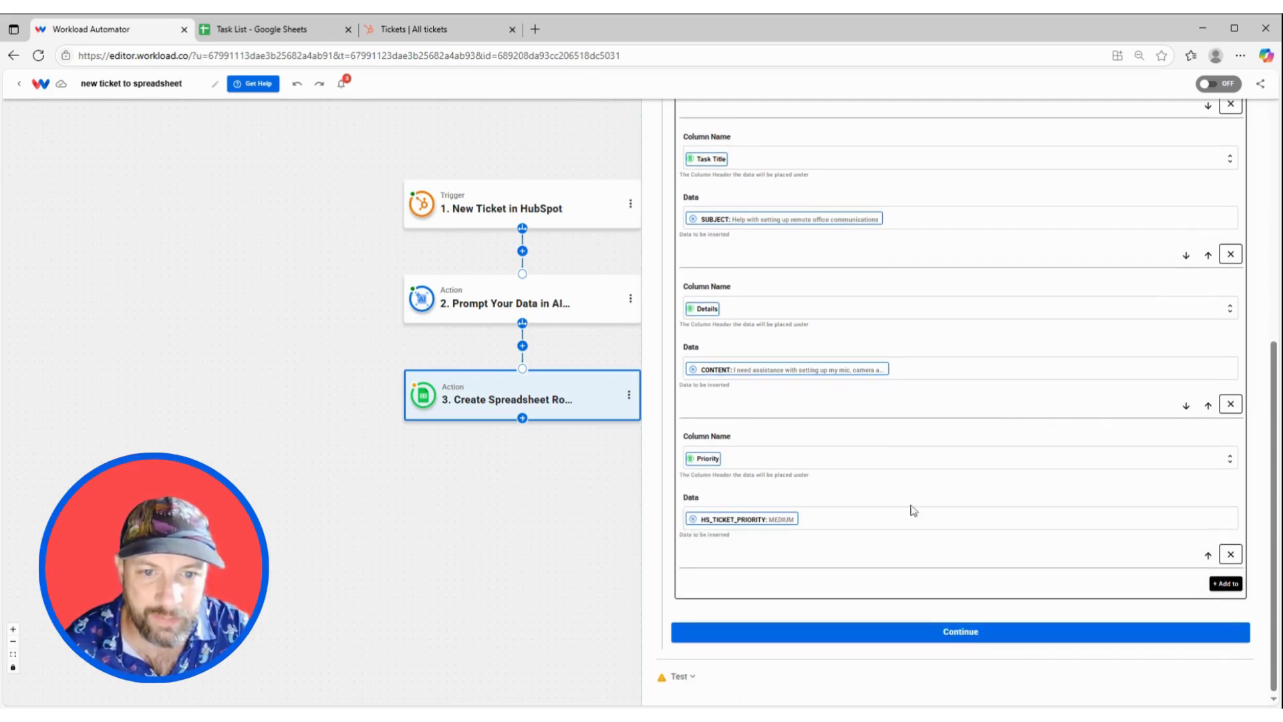
click(1226, 584)
scroll(757, 597, down, 2)
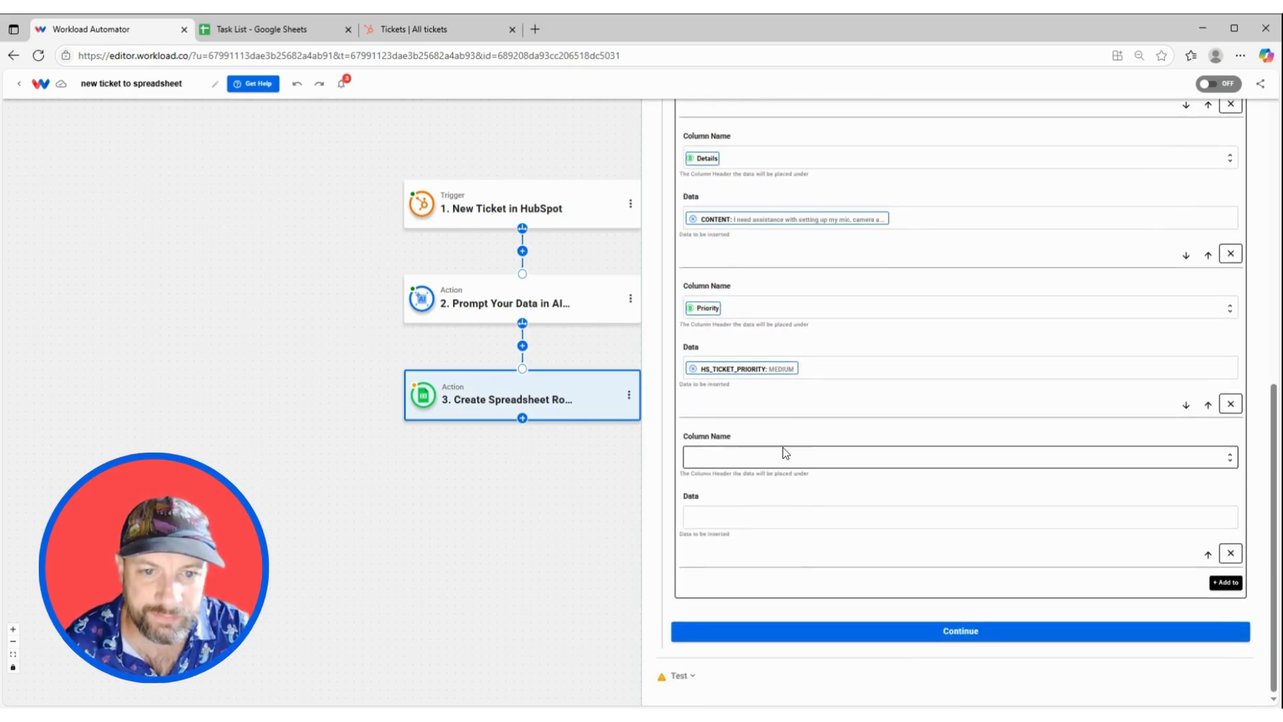
click(757, 457)
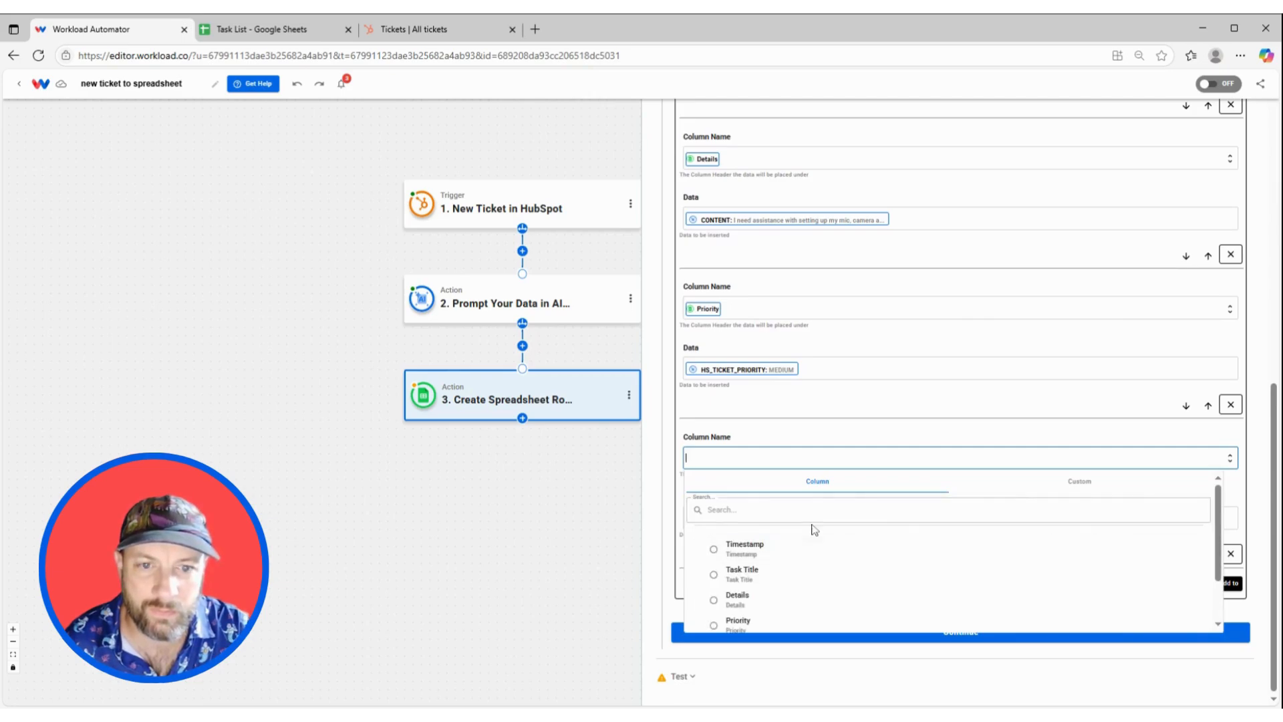
scroll(773, 589, down, 2)
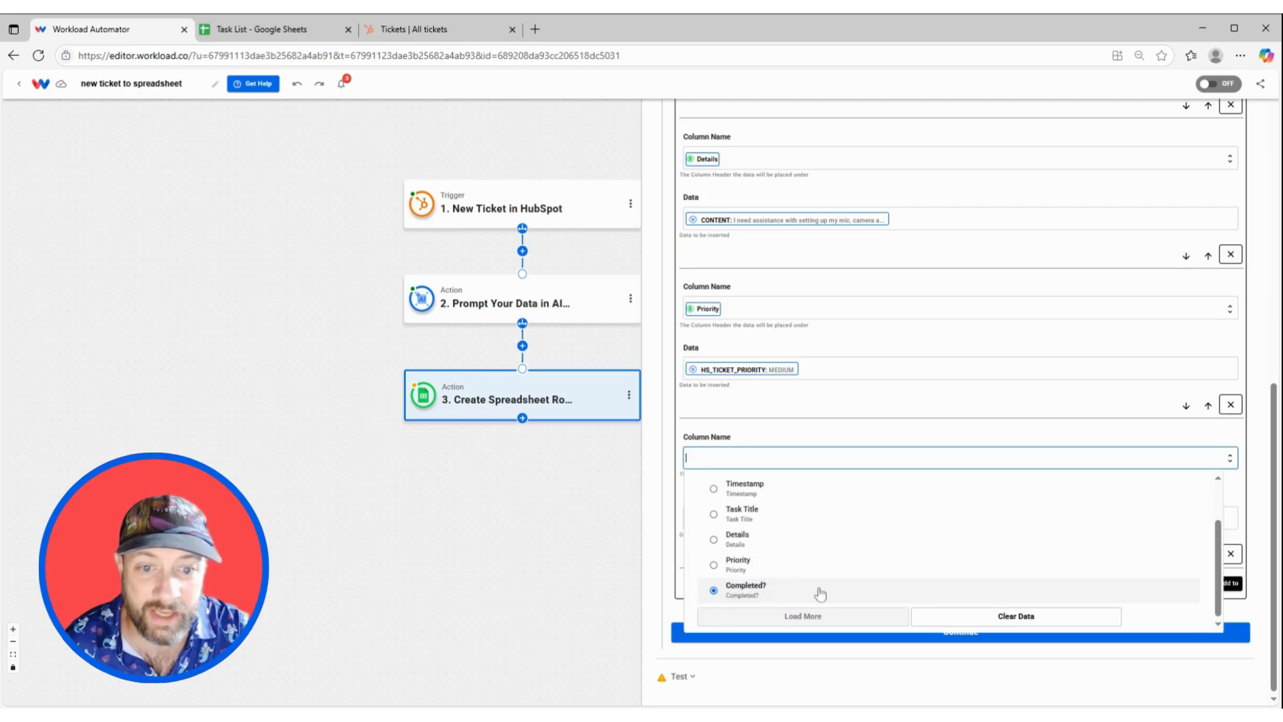
click(877, 413)
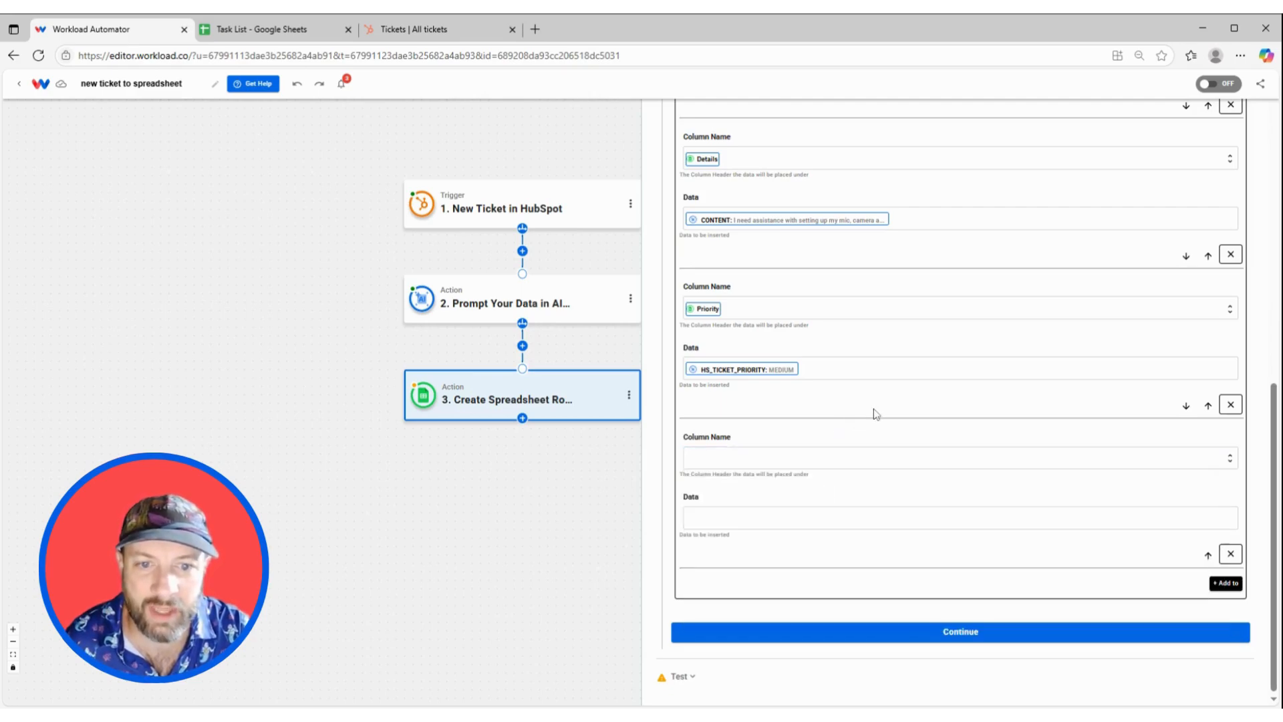
click(1230, 553)
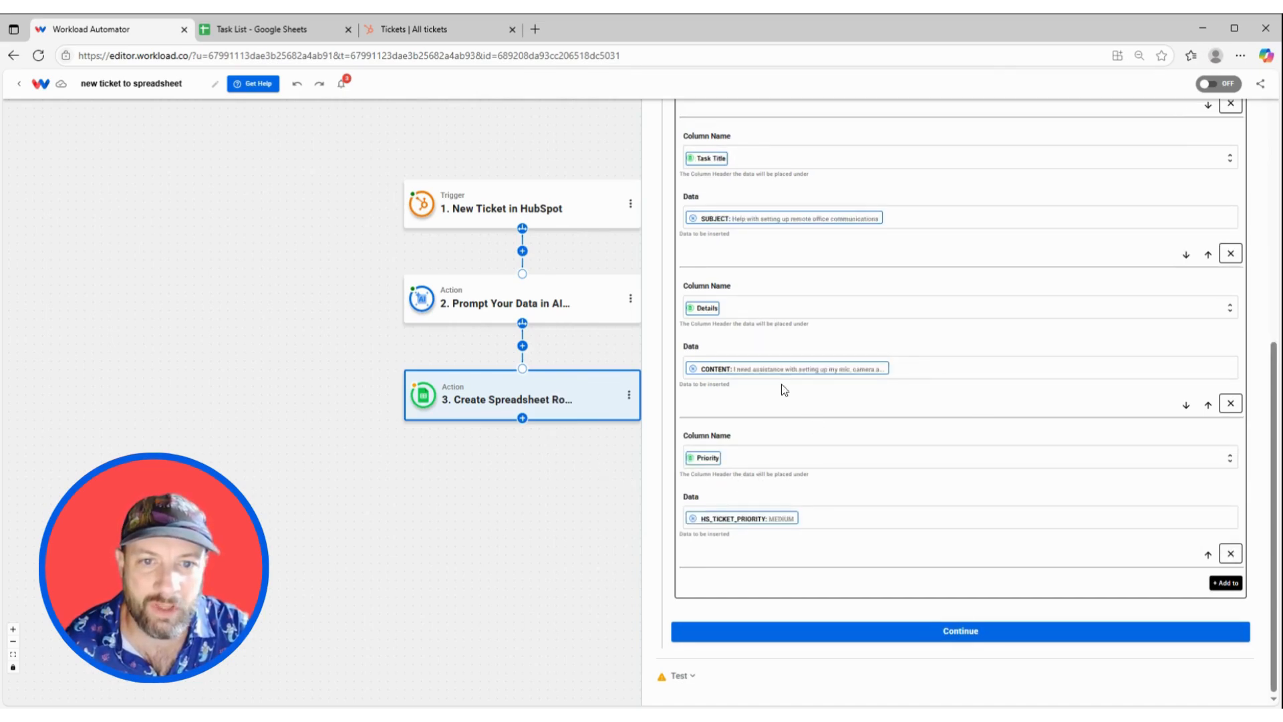
Step: Run the test of the Create Spreadsheet Row action, review its response and finish the action
click(864, 638)
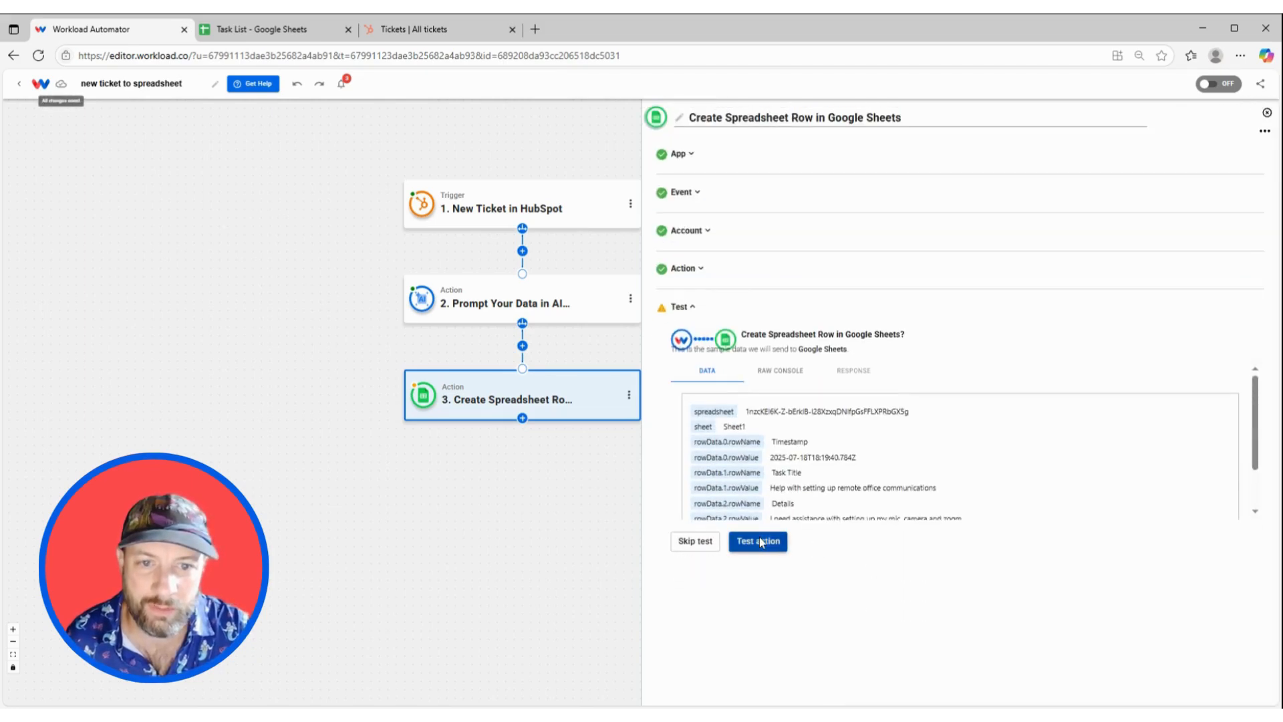
click(759, 539)
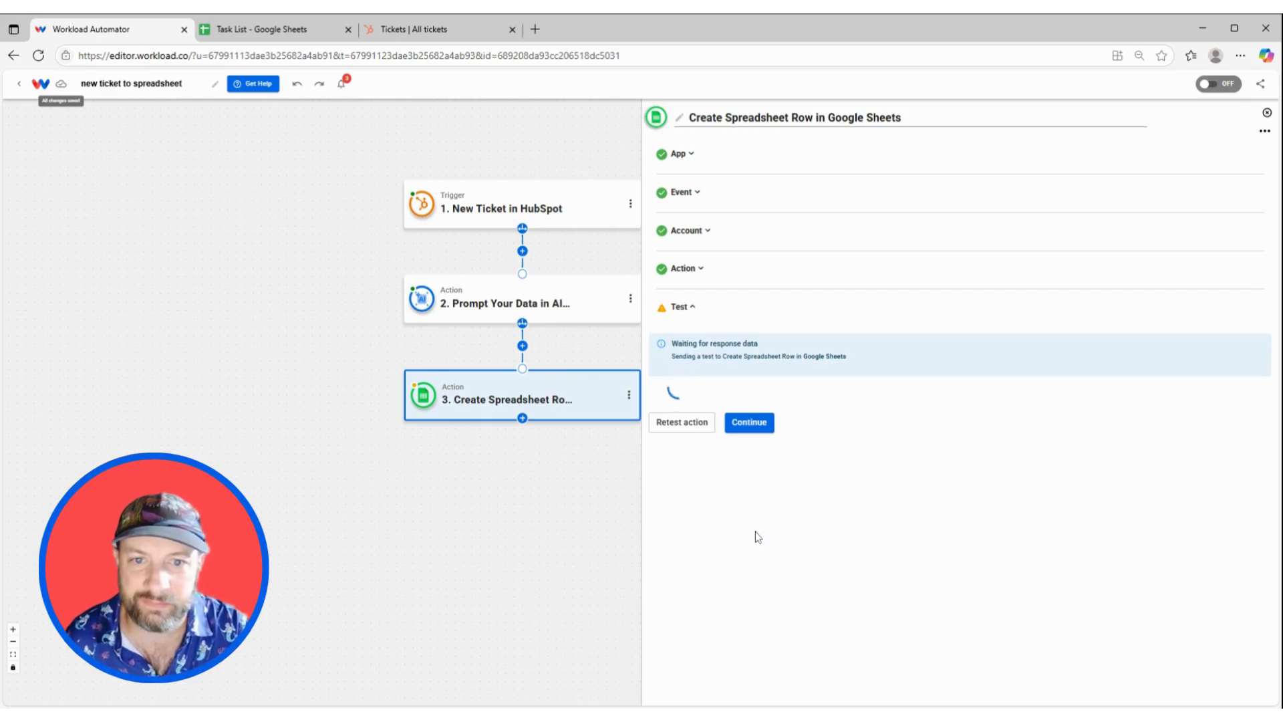
scroll(788, 445, down, 5)
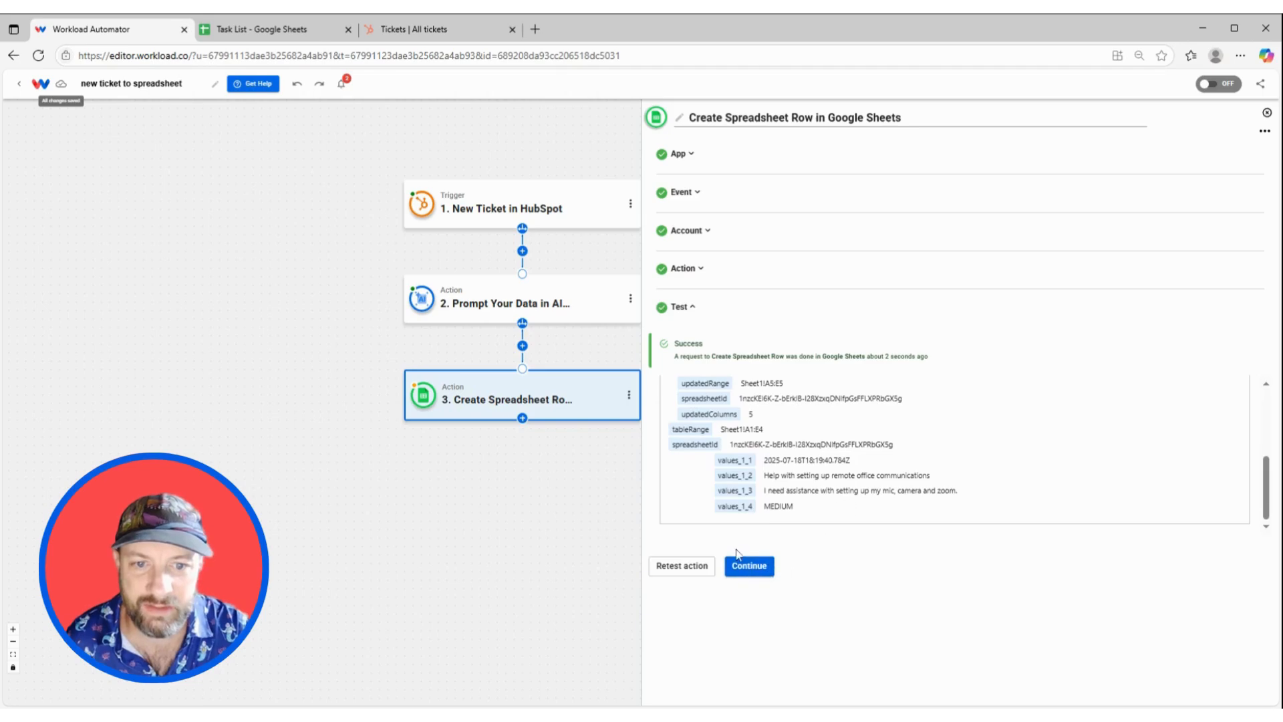
click(749, 566)
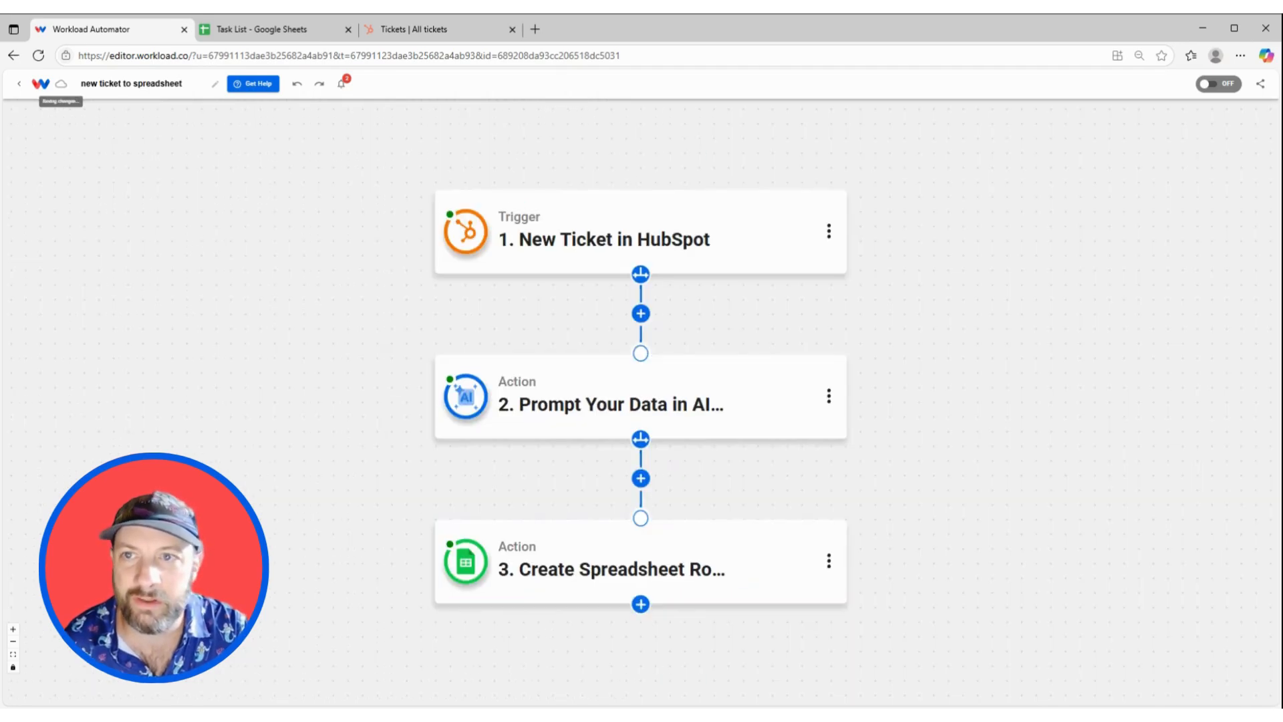
Step: Check the Task List spreadsheet in Google Sheets for the test row and activate the workflow in Workload Automator
click(242, 32)
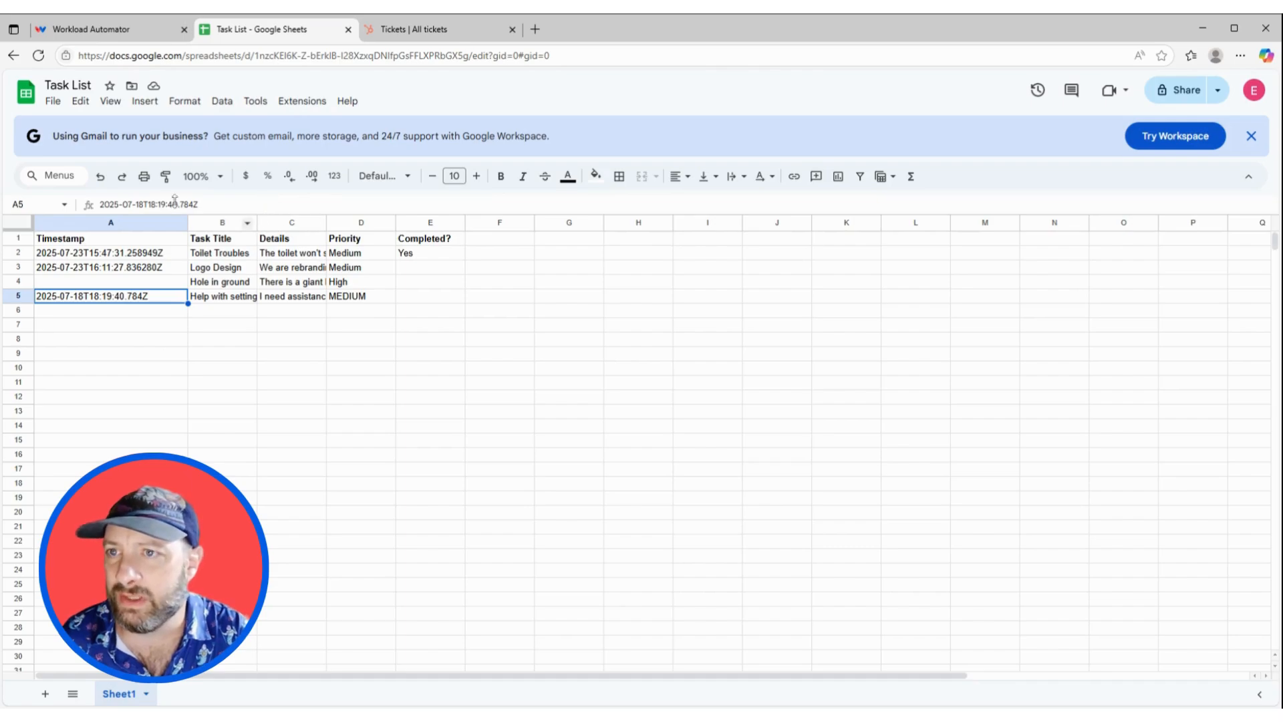
click(97, 30)
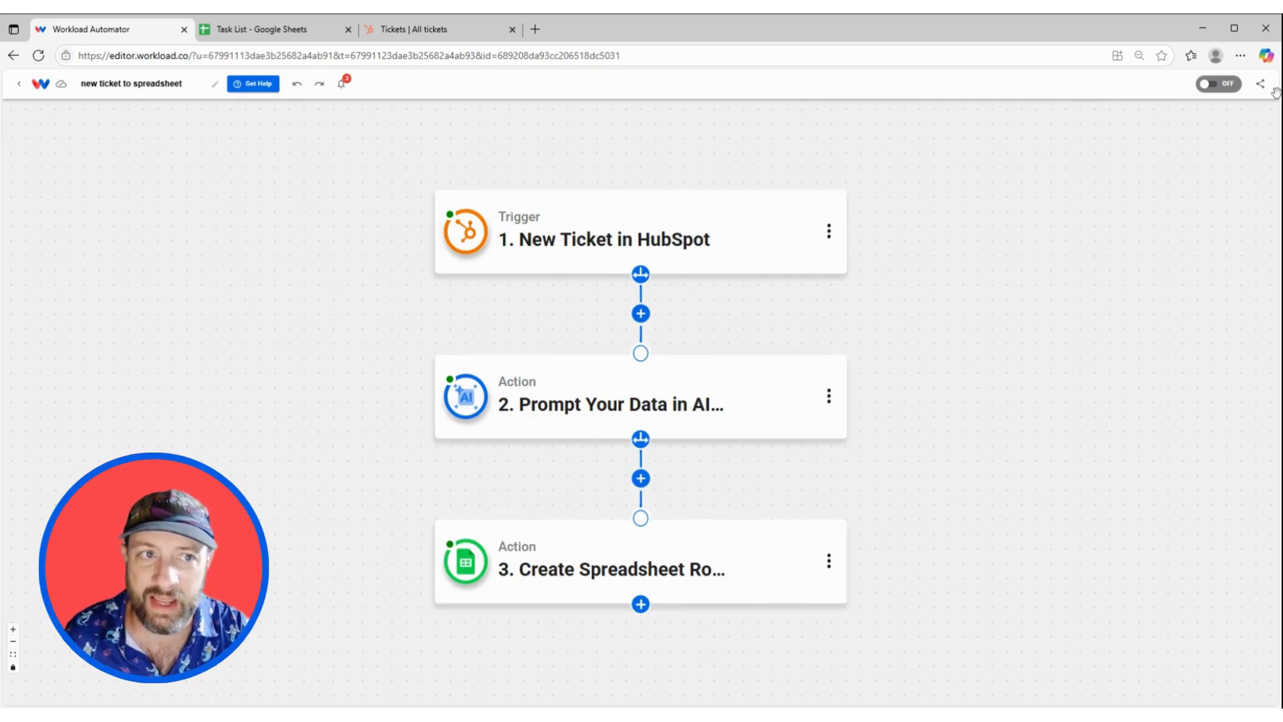
click(1215, 85)
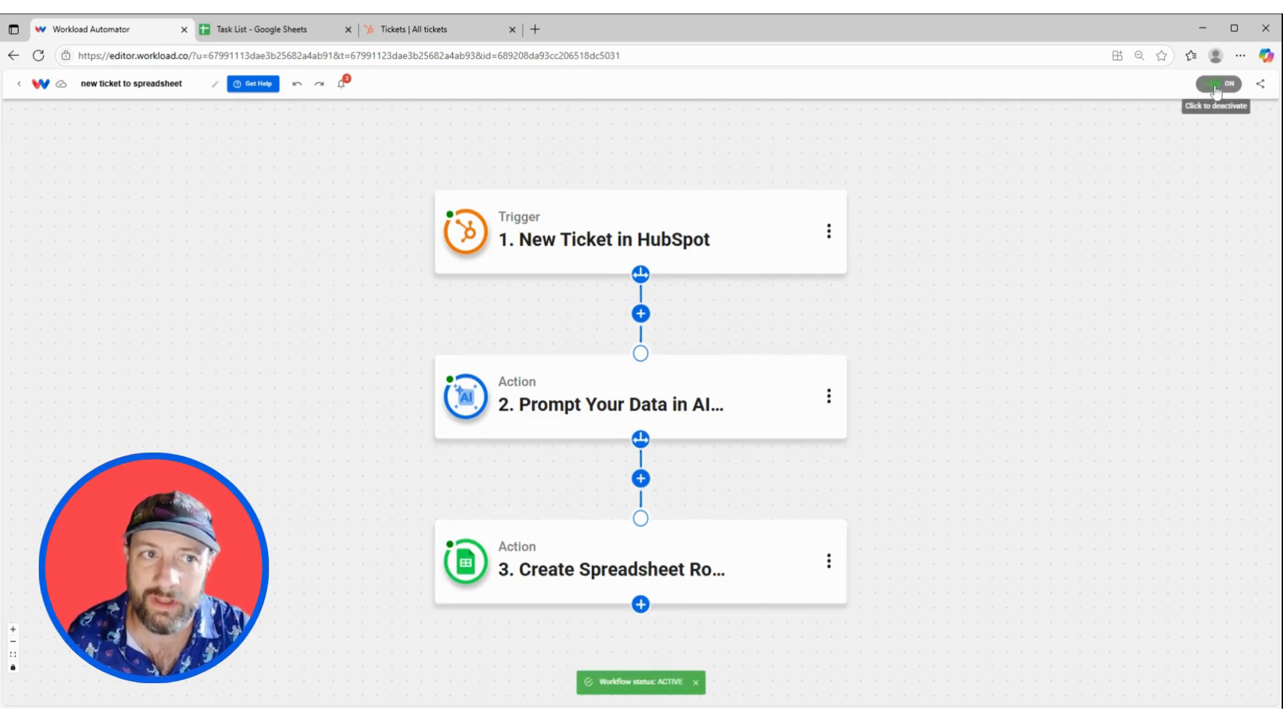